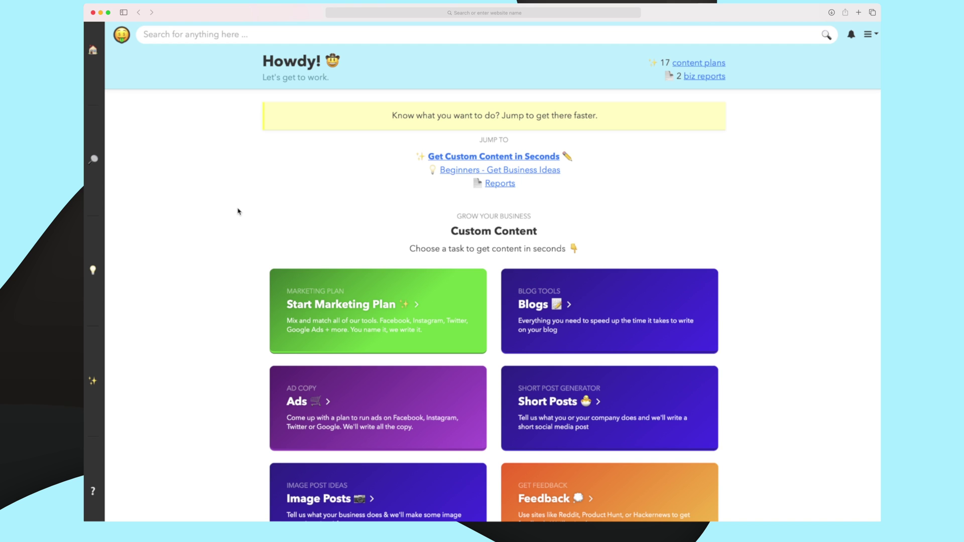
scroll(239, 211, down, 10)
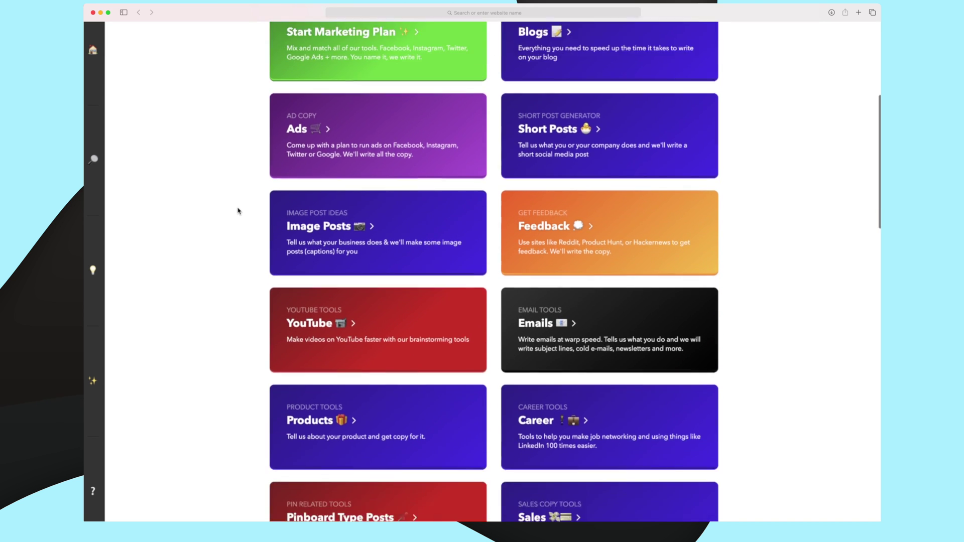
scroll(239, 210, down, 18)
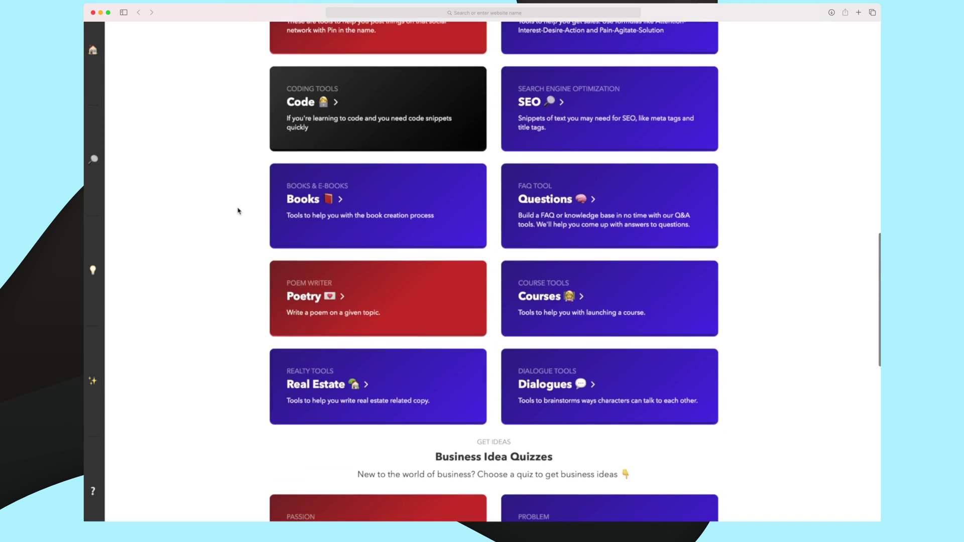
scroll(238, 211, down, 13)
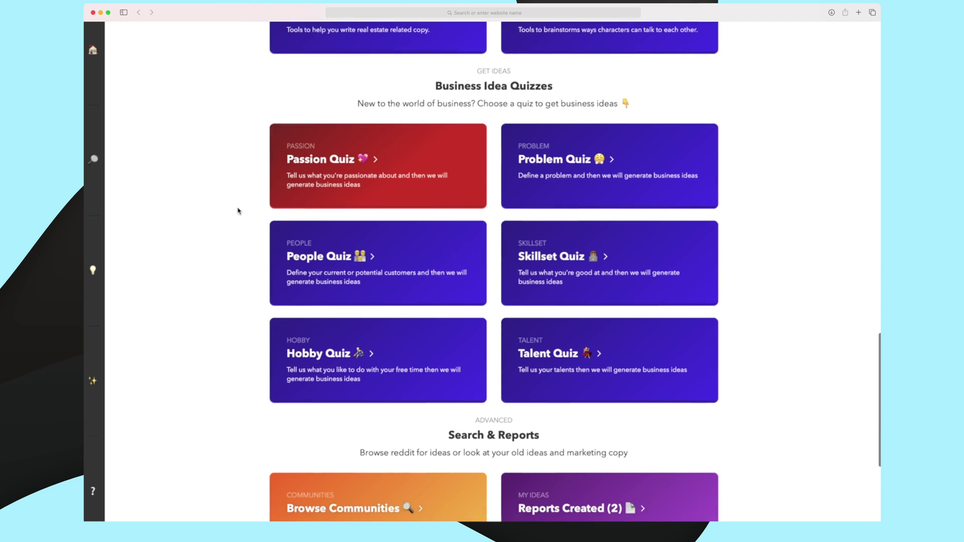
scroll(238, 211, down, 4)
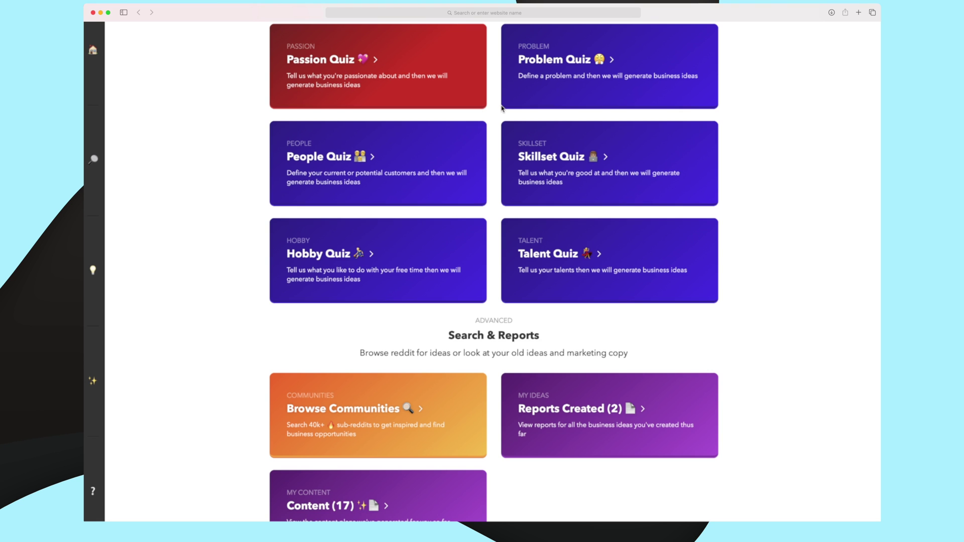
scroll(159, 227, down, 3)
scroll(160, 229, up, 5)
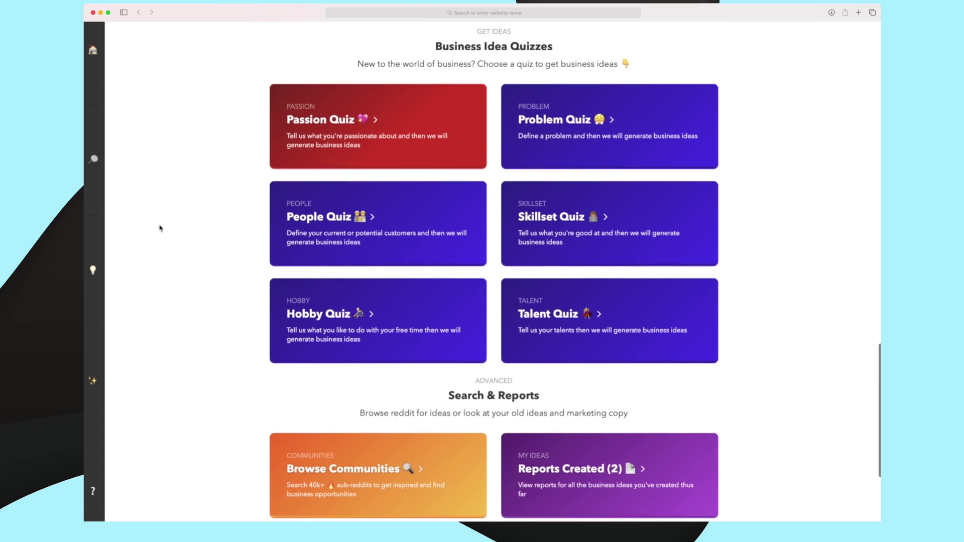
scroll(160, 229, up, 6)
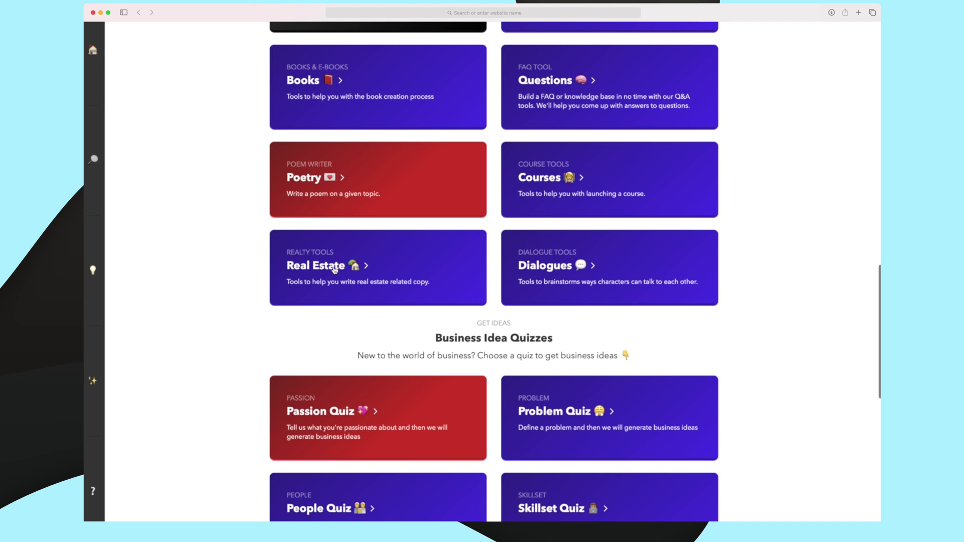
scroll(384, 271, up, 2)
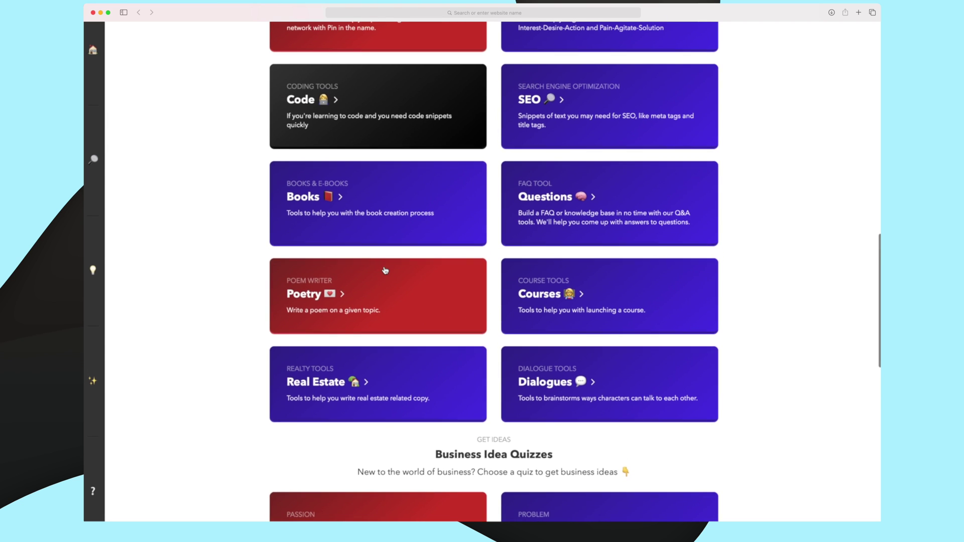
scroll(384, 271, down, 10)
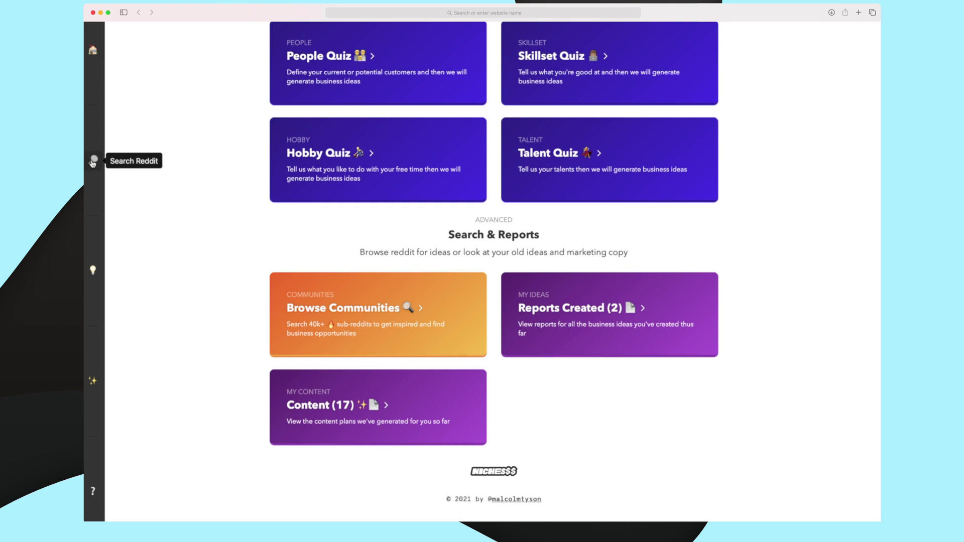
Visit the subreddit search, the 2 saved idea reports and the 17 content plans, then return to the dashboard.
click(93, 160)
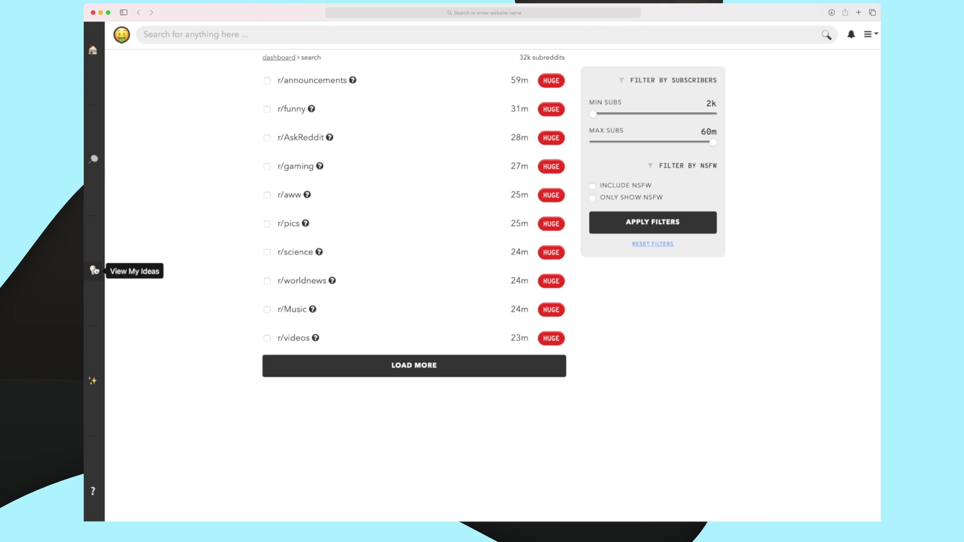
click(94, 270)
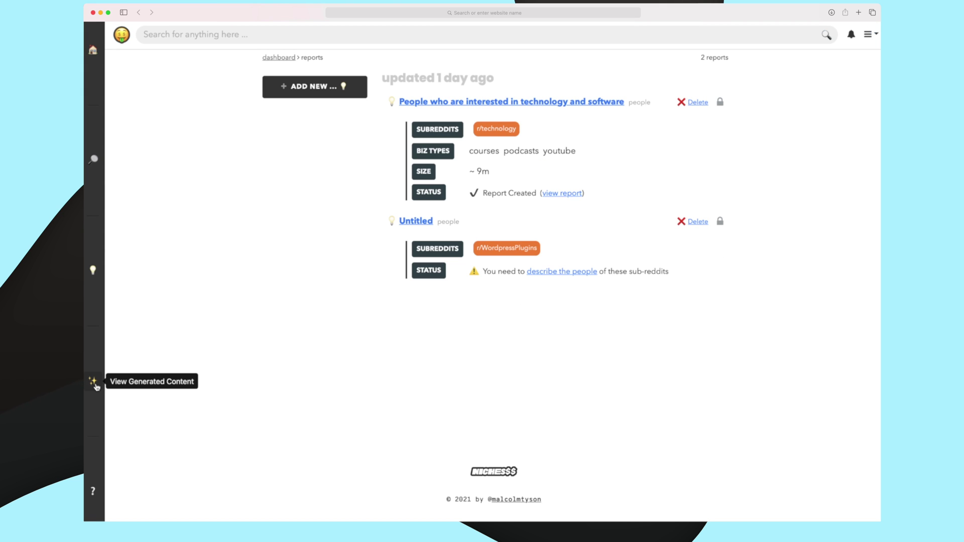
click(95, 386)
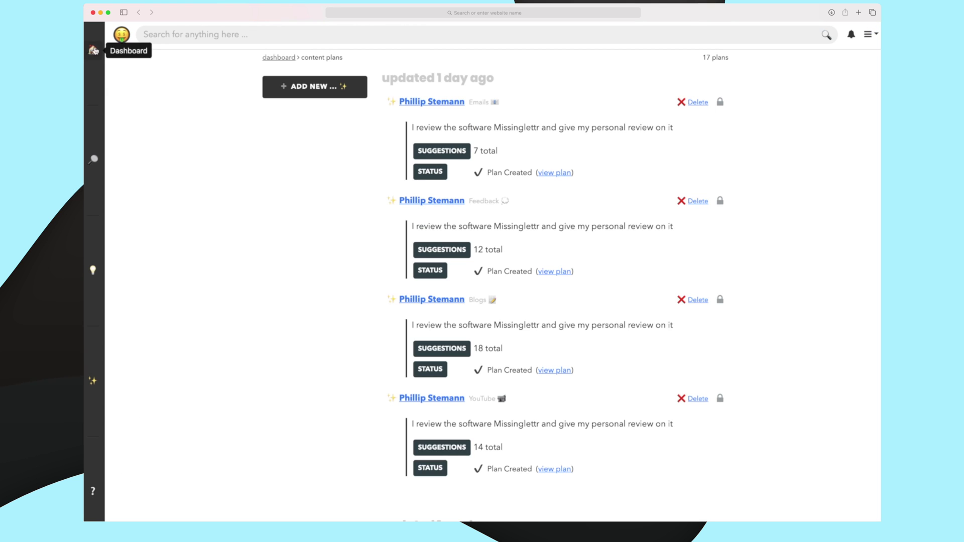
click(94, 51)
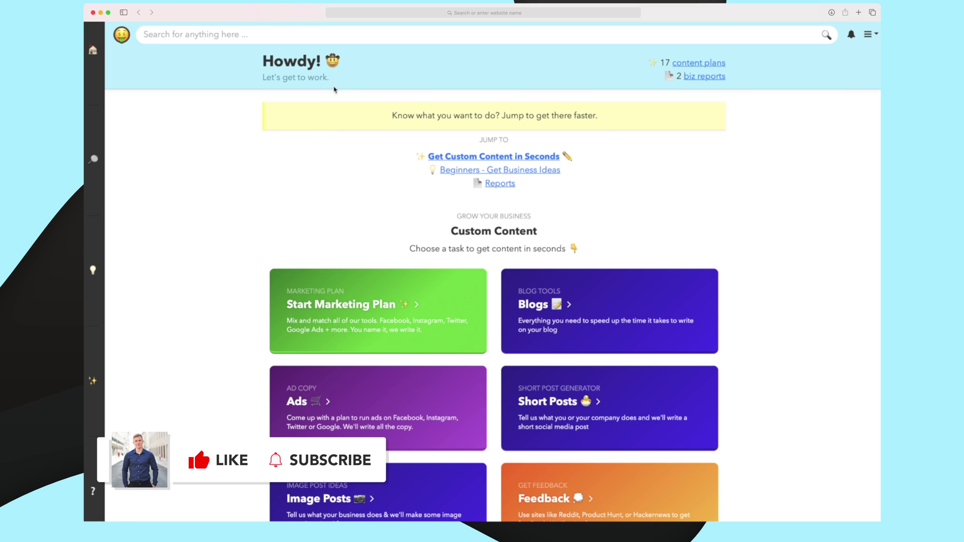
scroll(278, 167, down, 3)
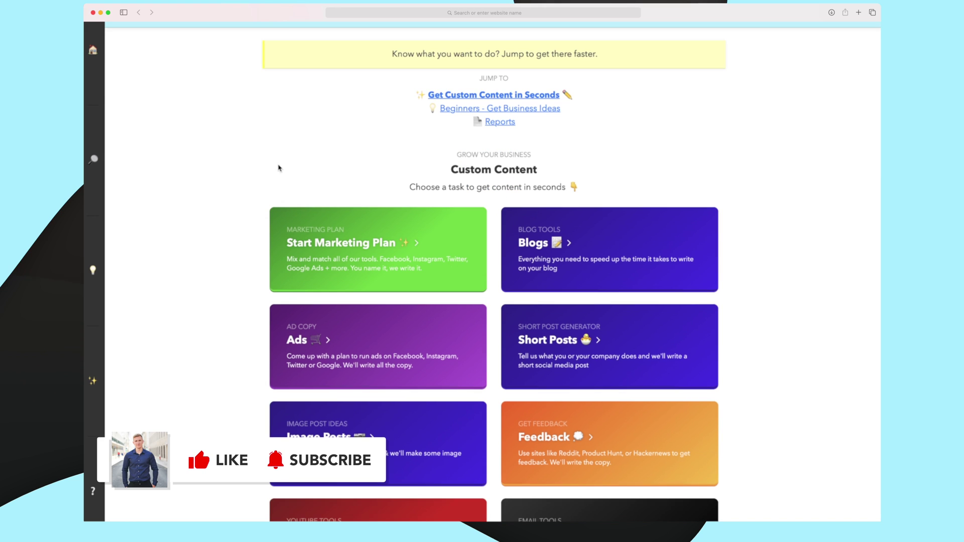
scroll(278, 167, down, 5)
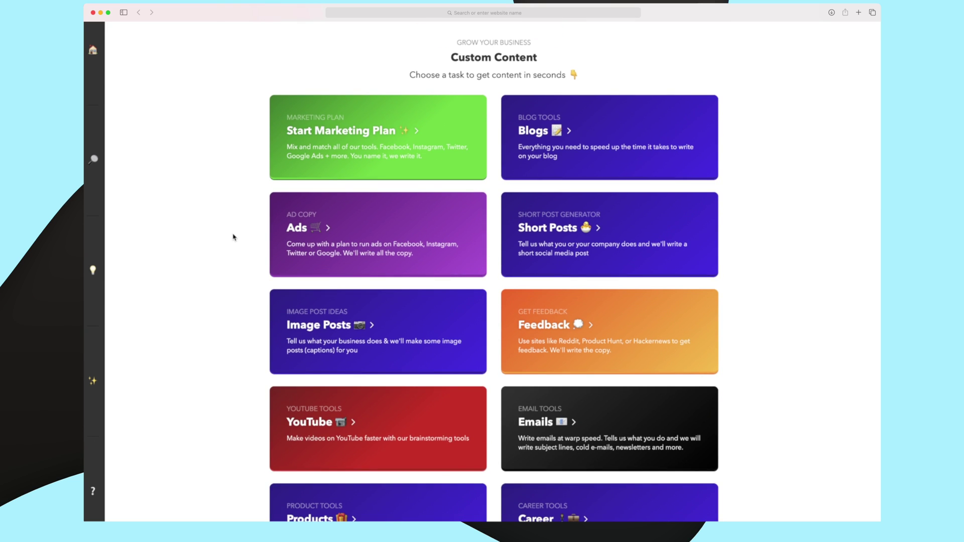
scroll(233, 237, up, 8)
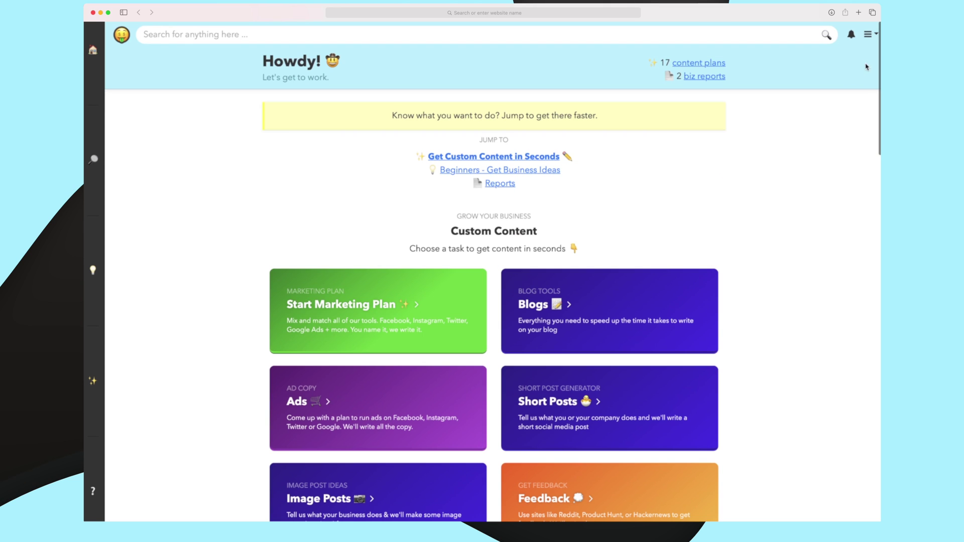
click(871, 35)
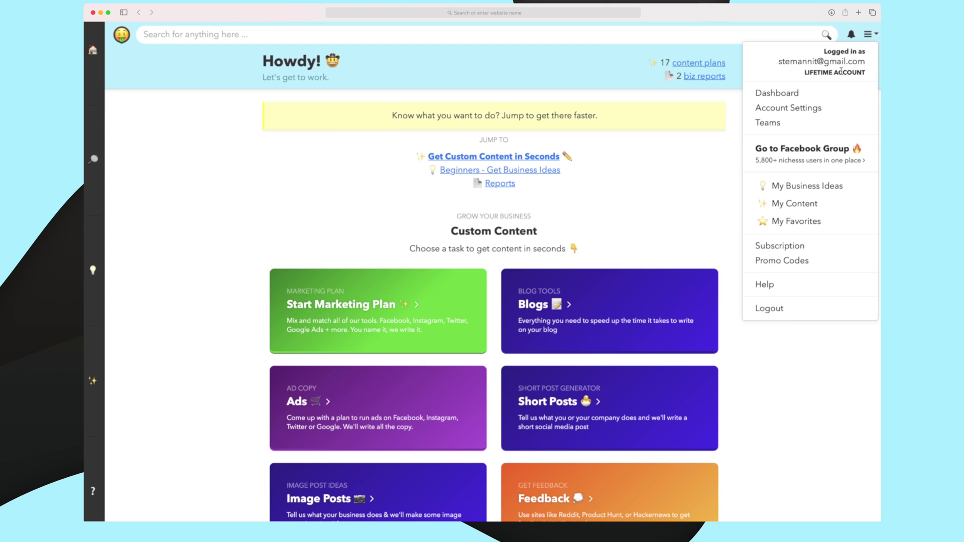
click(794, 124)
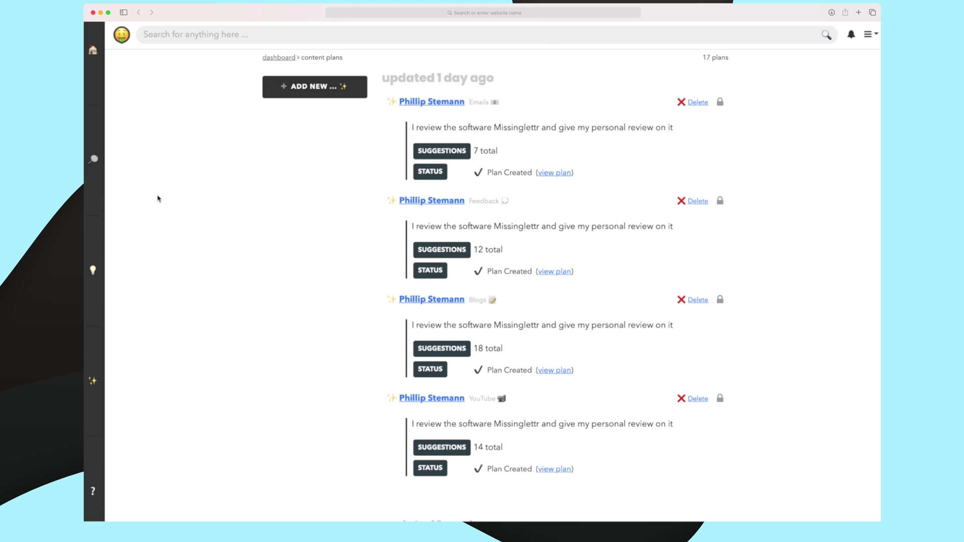
Search subreddits for 'wordpress plugins' and pick r/WordpressPlugins to create a new niche.
click(94, 161)
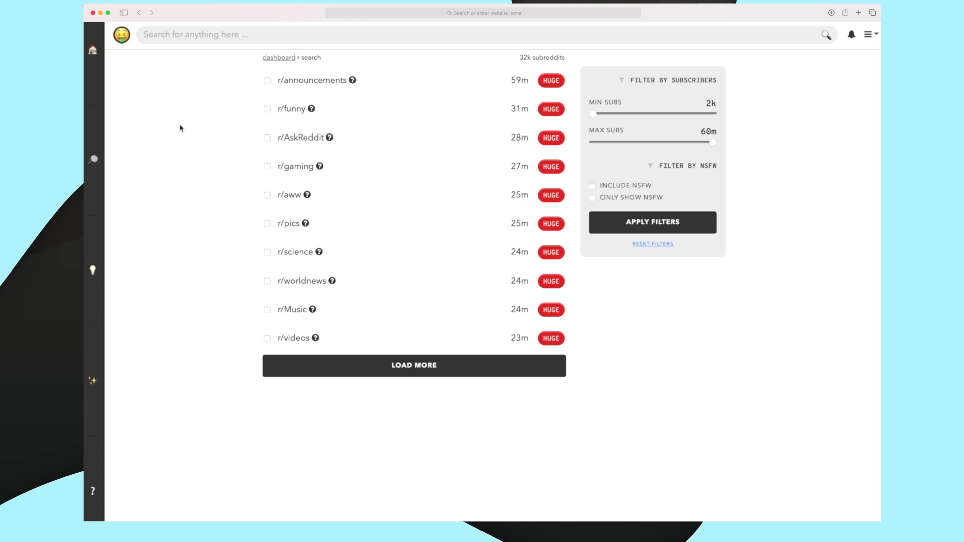
text(wordpress plugins)
key(Return)
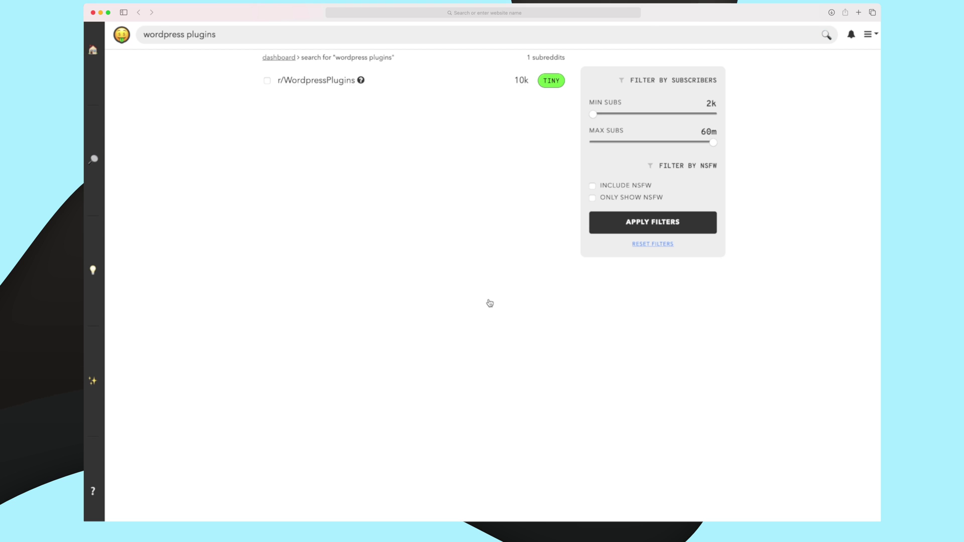
click(268, 80)
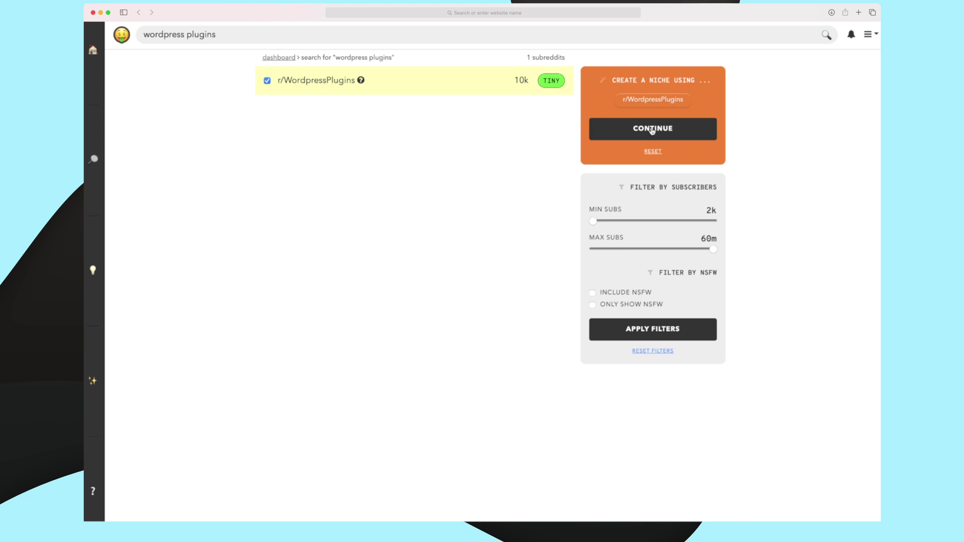
click(652, 131)
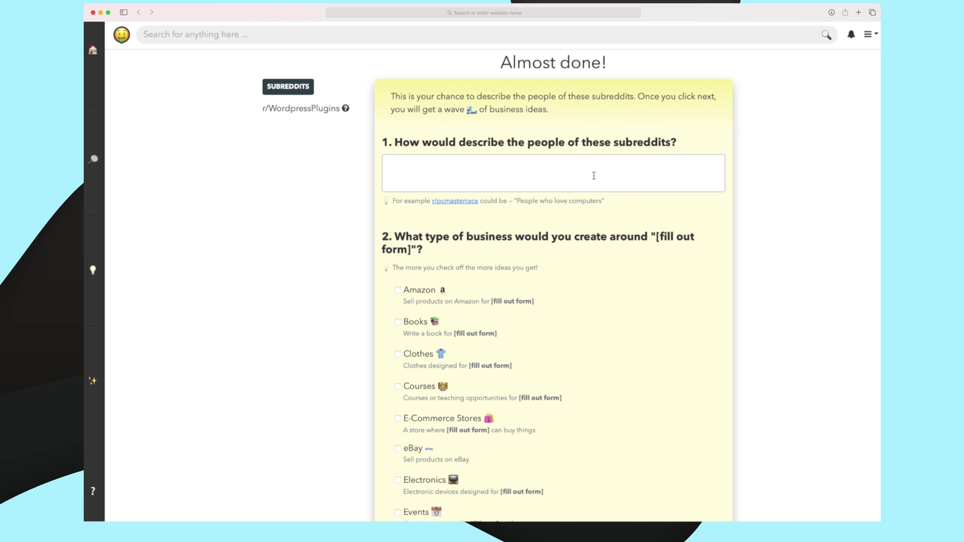
Tick Software / Apps and YouTube as business types for the r/WordpressPlugins niche and save it to generate ideas.
click(593, 175)
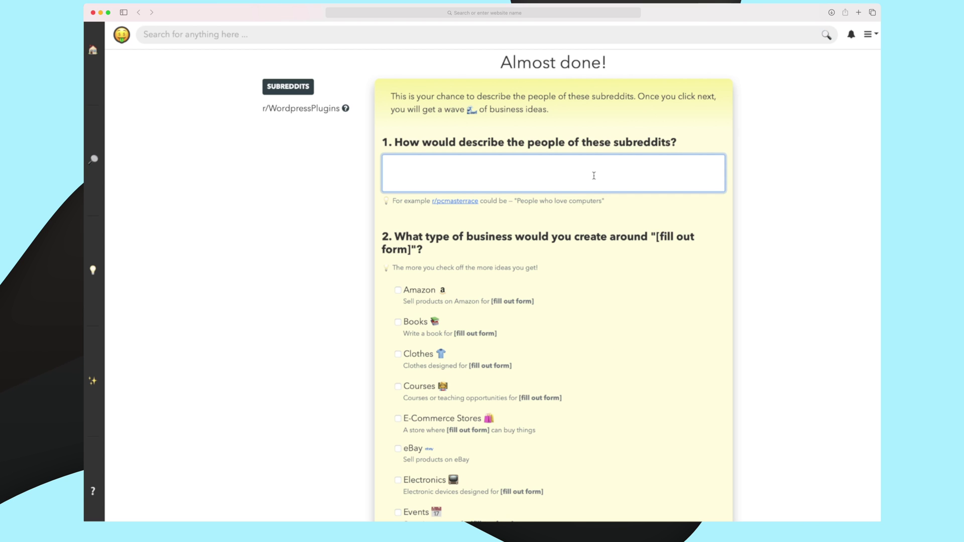
scroll(593, 175, down, 1)
scroll(540, 180, up, 1)
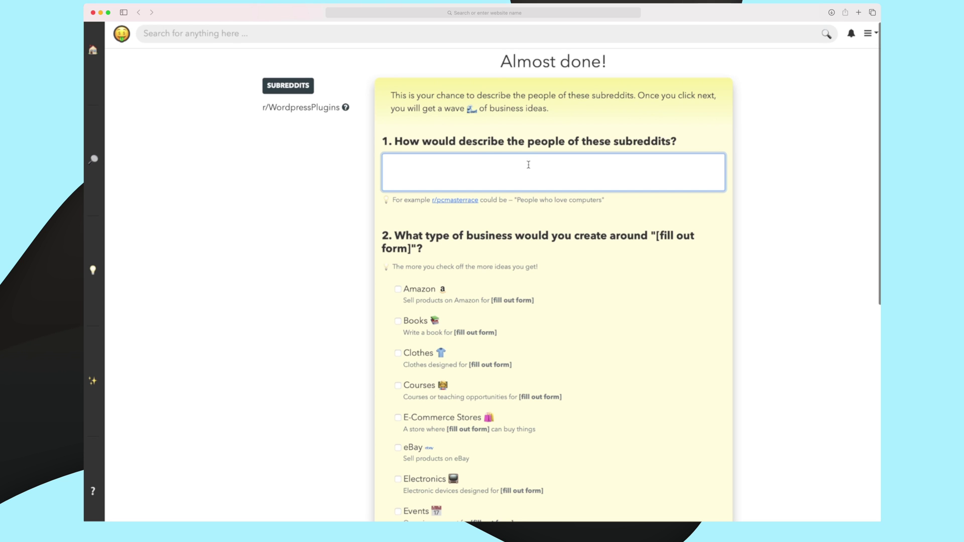
scroll(528, 165, down, 2)
scroll(528, 165, down, 5)
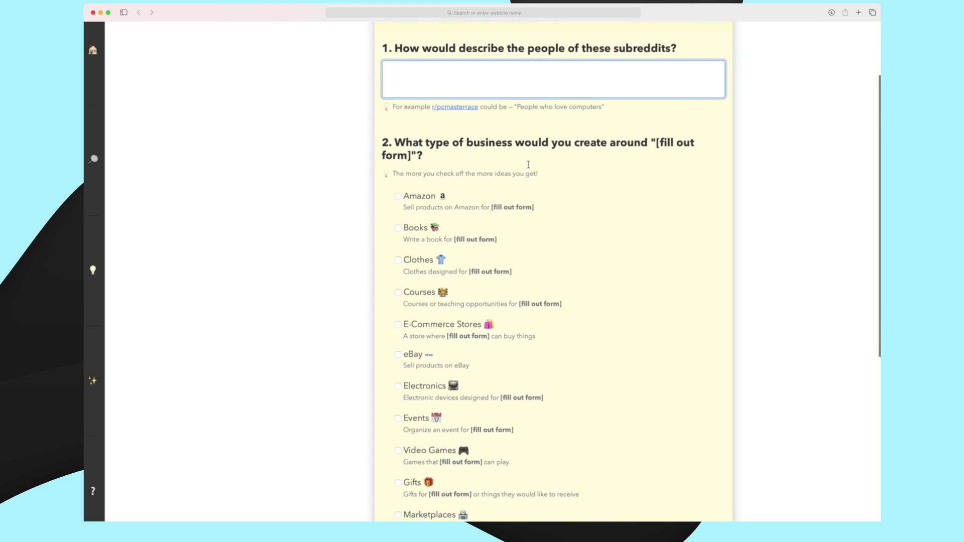
scroll(529, 167, down, 1)
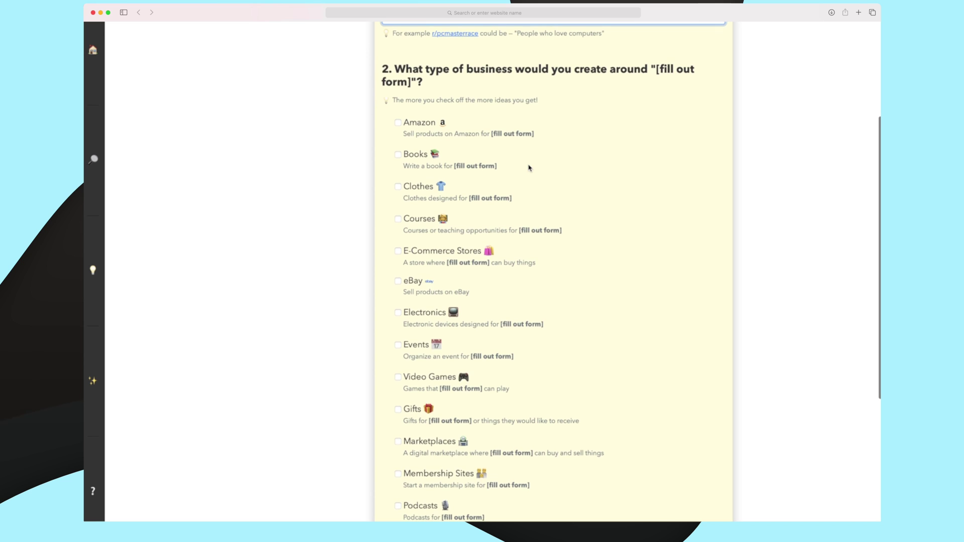
scroll(529, 167, down, 5)
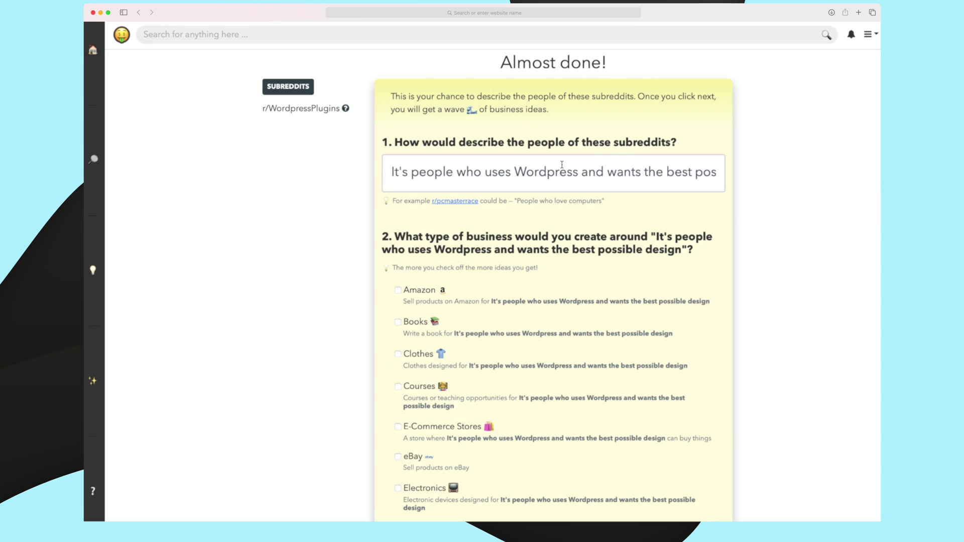
scroll(562, 165, down, 6)
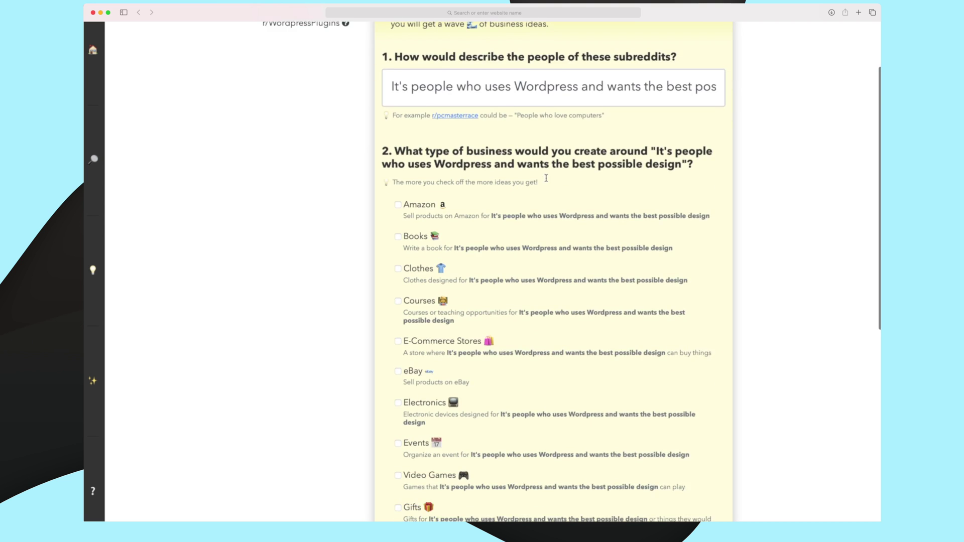
scroll(547, 181, down, 3)
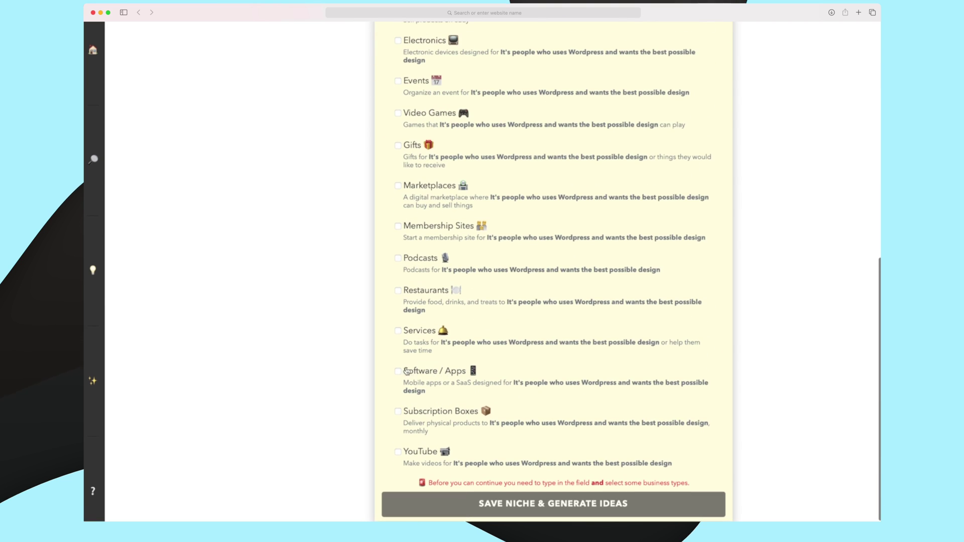
click(398, 371)
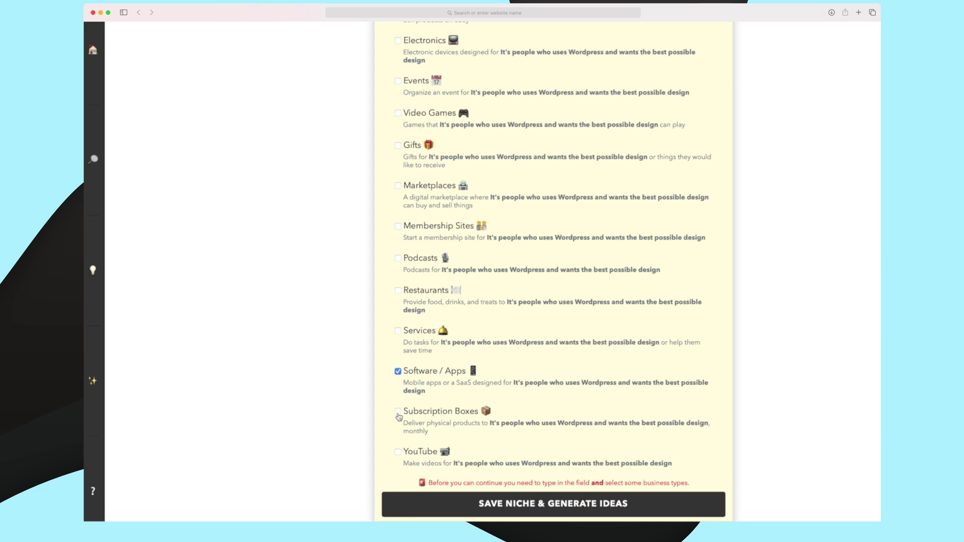
click(398, 453)
click(507, 507)
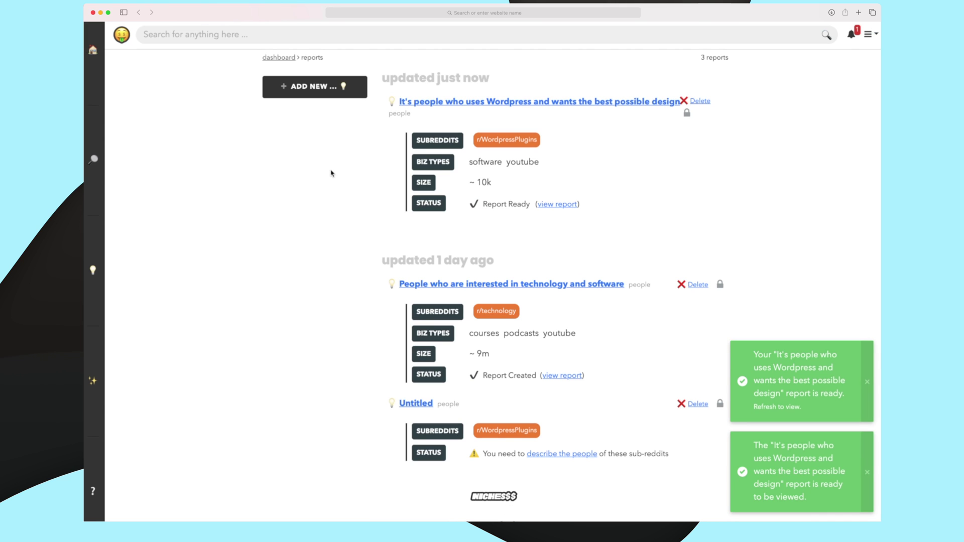
Open the new Wordpress design niche report and read through its YouTube channel ideas and trend charts.
click(521, 103)
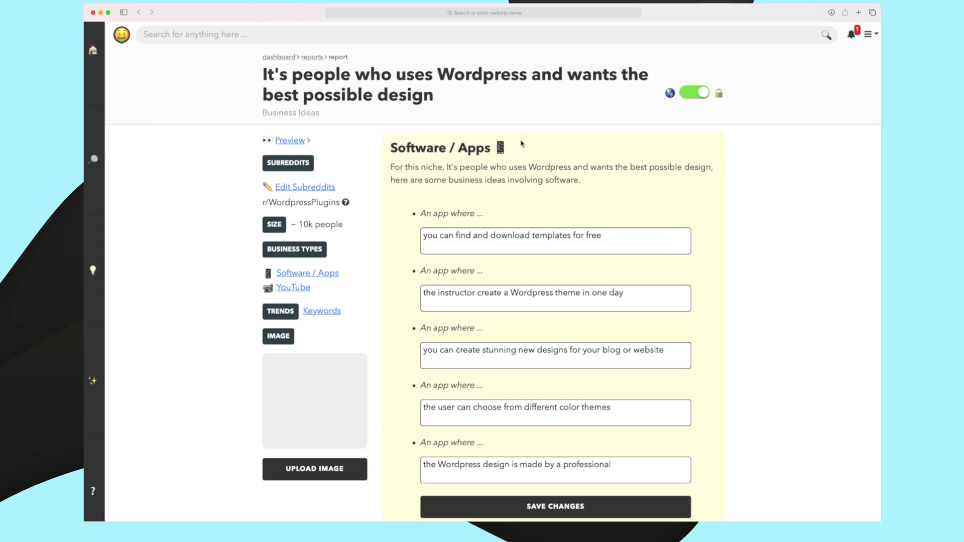
scroll(522, 144, down, 2)
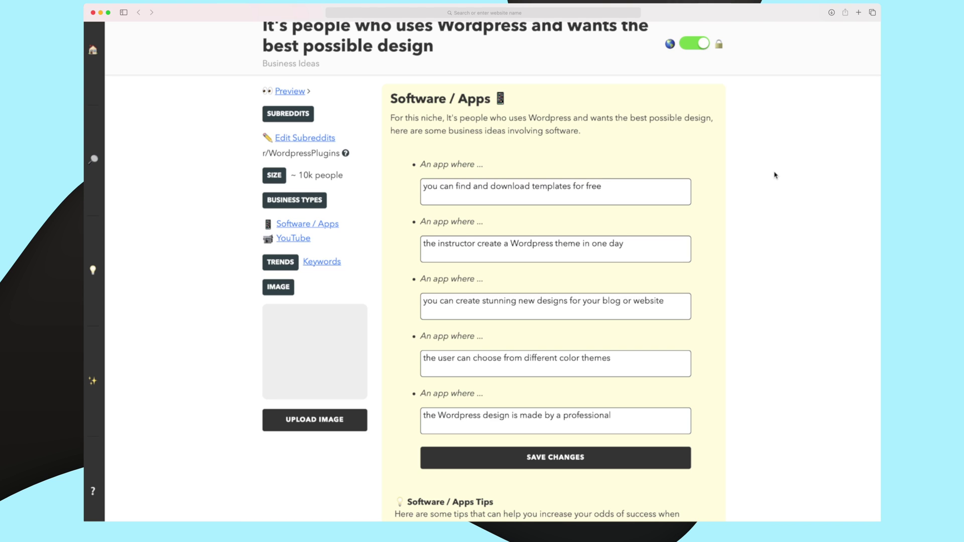
scroll(774, 176, down, 10)
scroll(774, 176, down, 2)
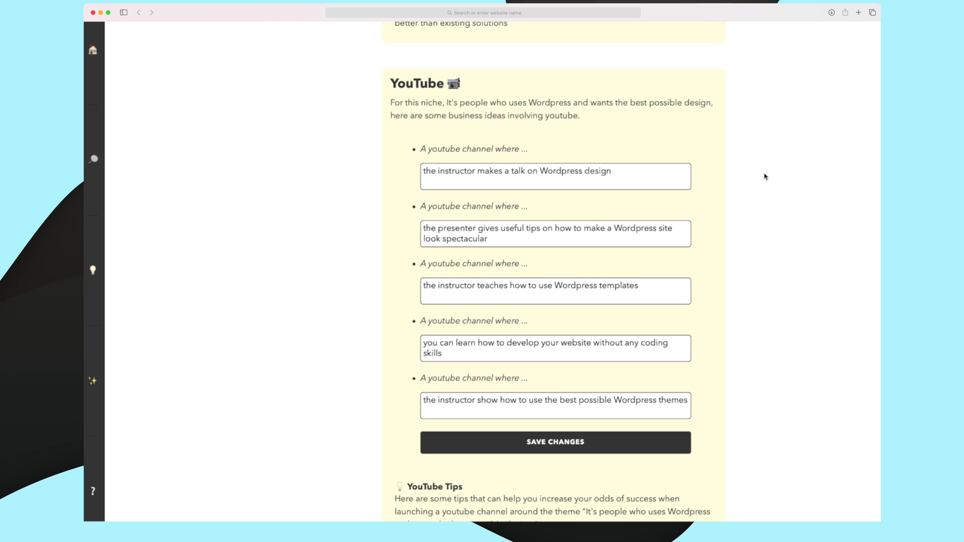
scroll(765, 176, down, 10)
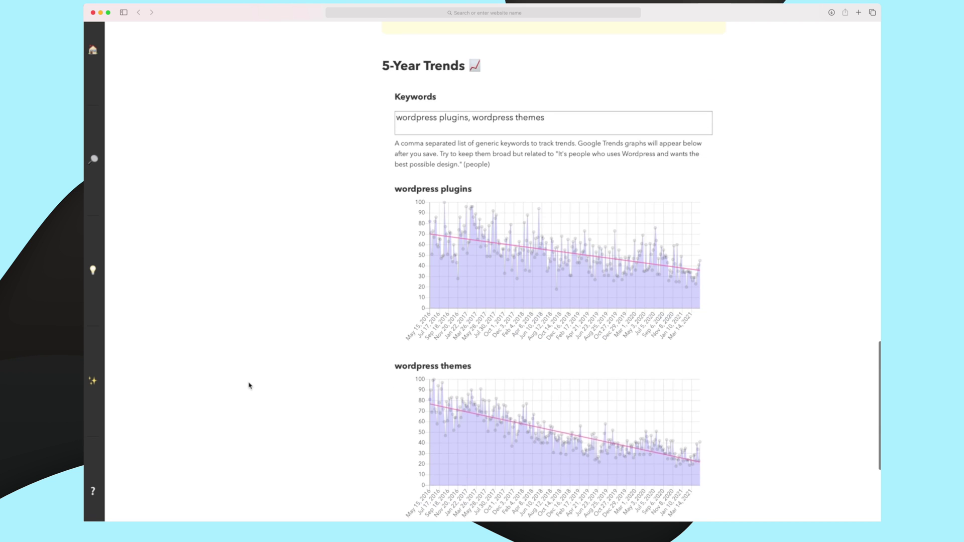
scroll(249, 387, down, 1)
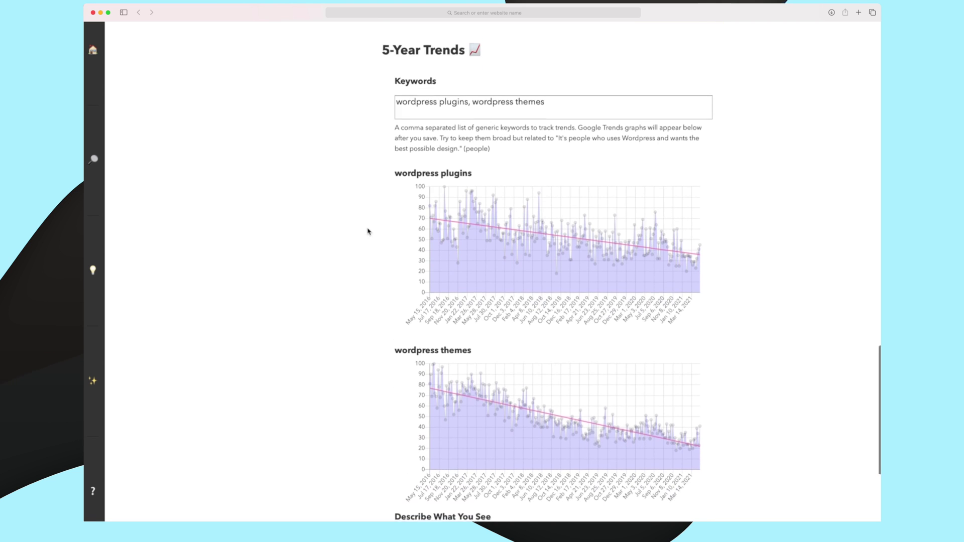
scroll(368, 231, down, 1)
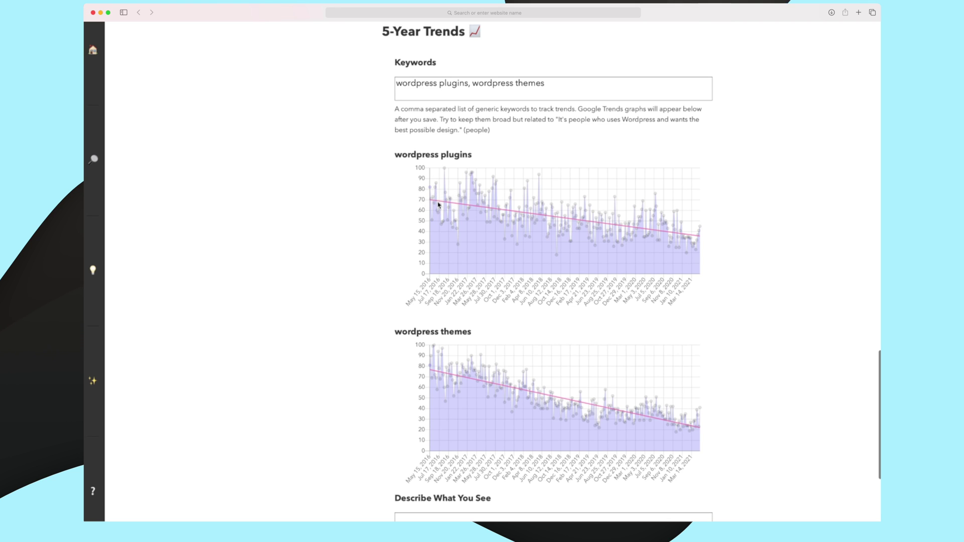
scroll(473, 354, down, 4)
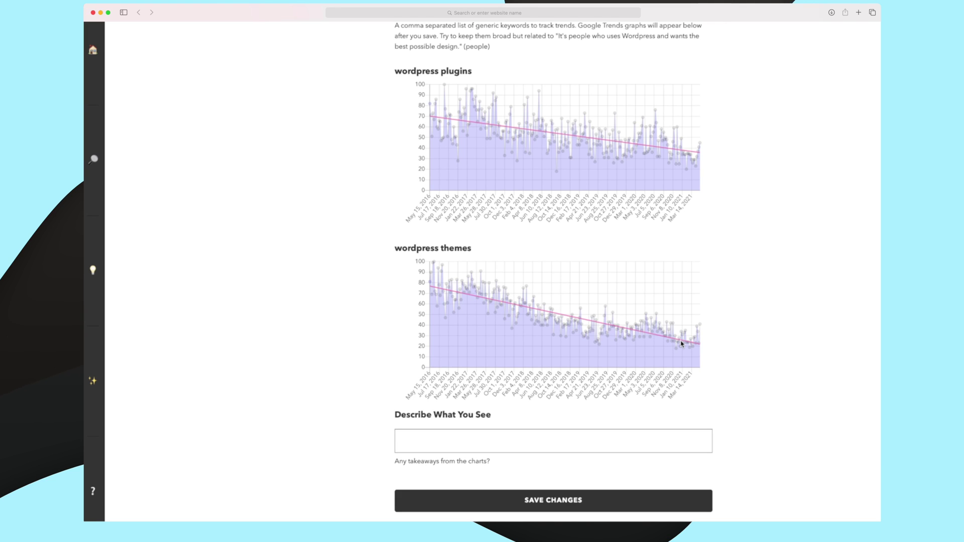
scroll(681, 344, up, 20)
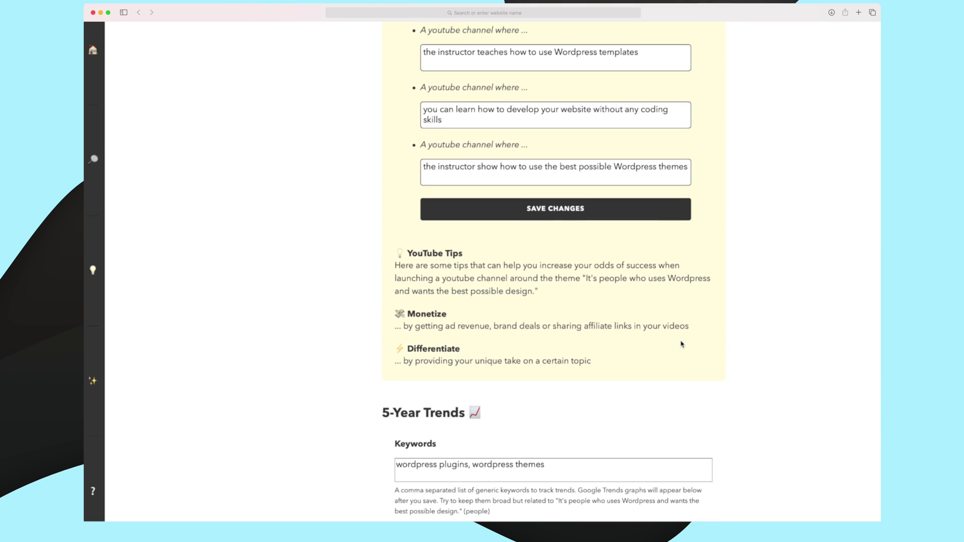
scroll(682, 344, up, 15)
scroll(681, 341, up, 20)
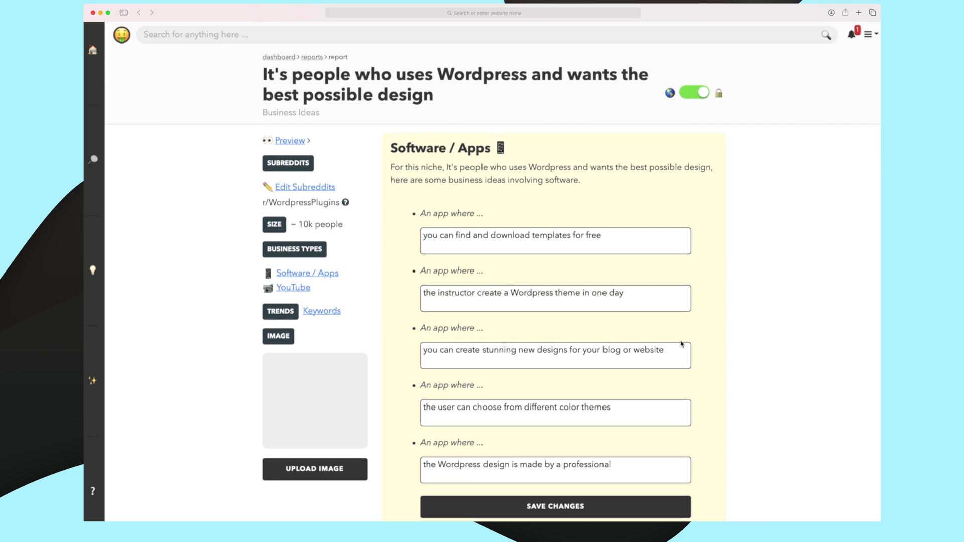
scroll(682, 344, down, 15)
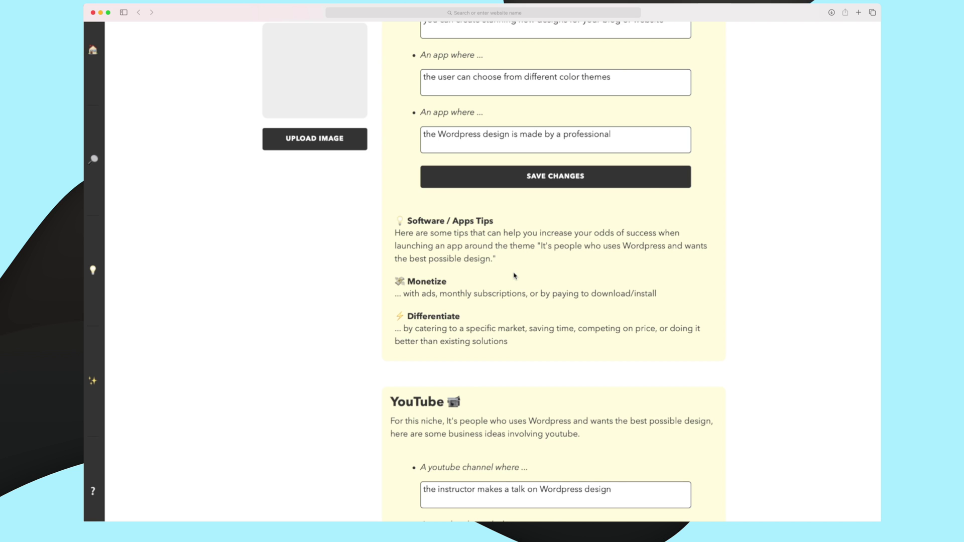
scroll(513, 276, up, 7)
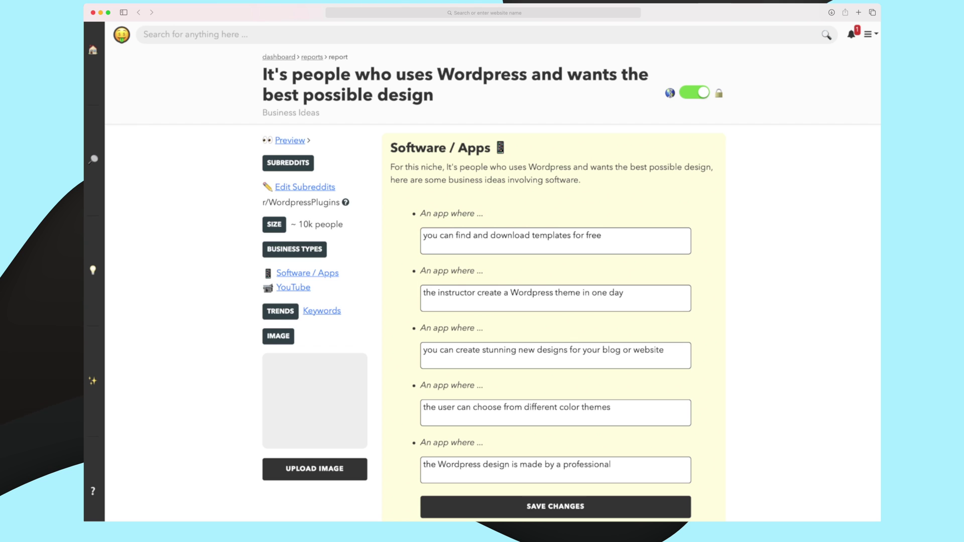
click(87, 56)
Open the YouTube content tool from the dashboard's Custom Content cards.
scroll(237, 230, down, 2)
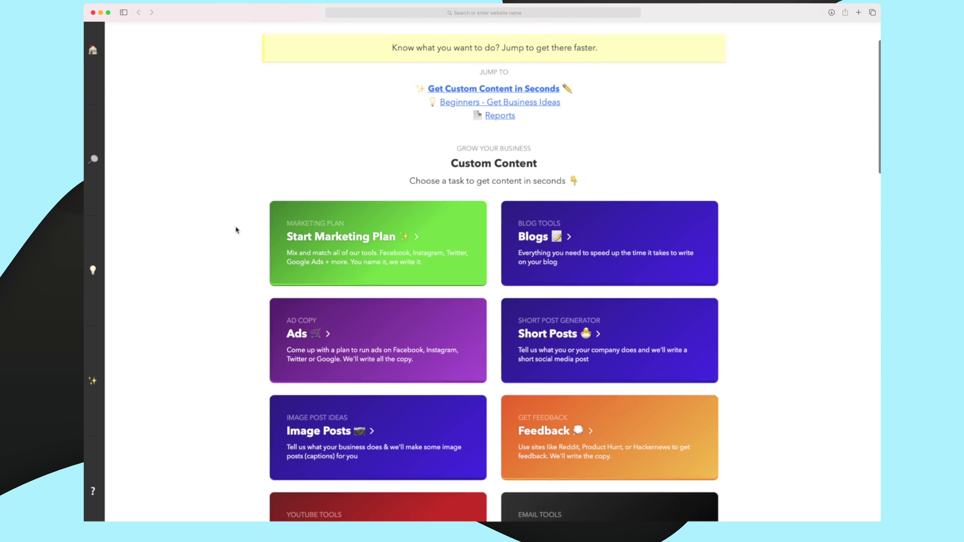
scroll(237, 230, down, 1)
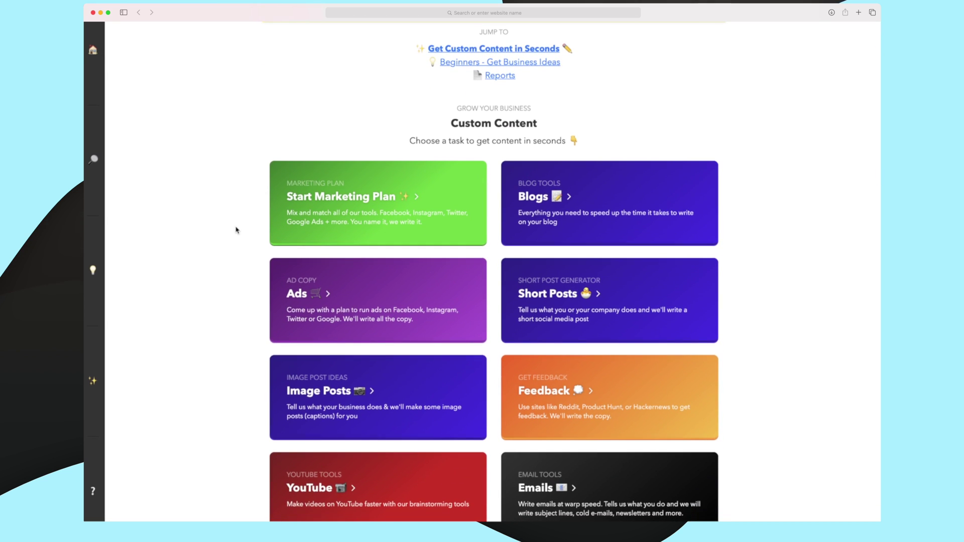
scroll(237, 230, down, 5)
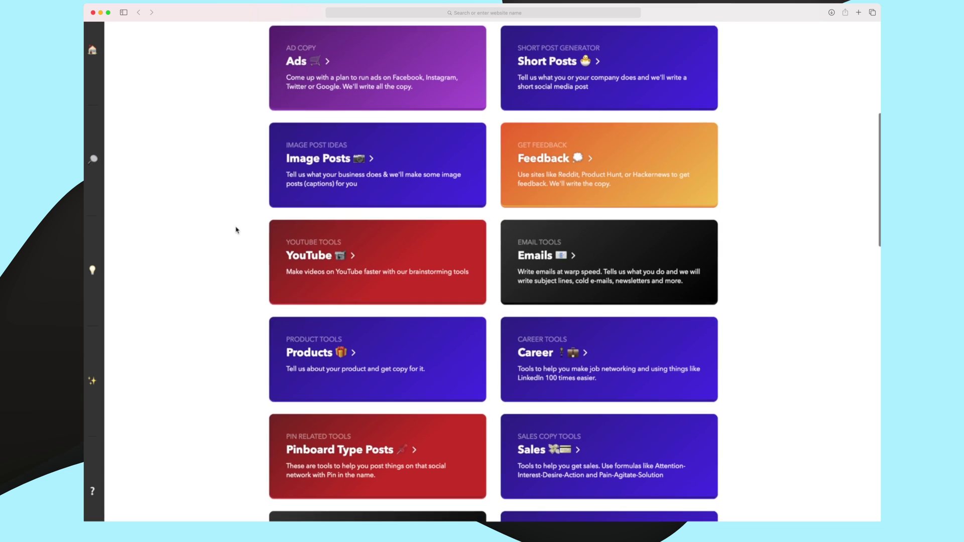
click(301, 240)
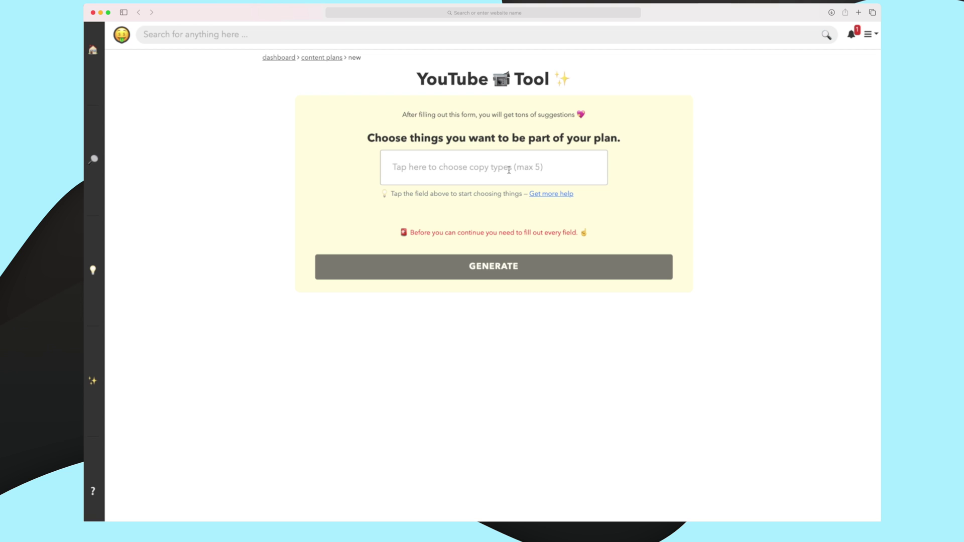
Add the Opening Line, Keywords to Video Title and Video Outline copy types to the YouTube plan.
click(509, 169)
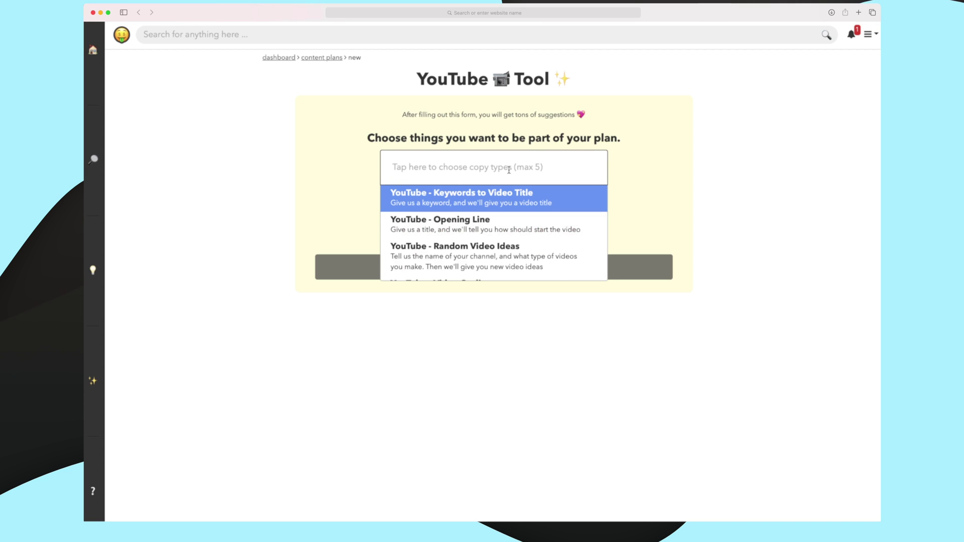
scroll(500, 210, down, 1)
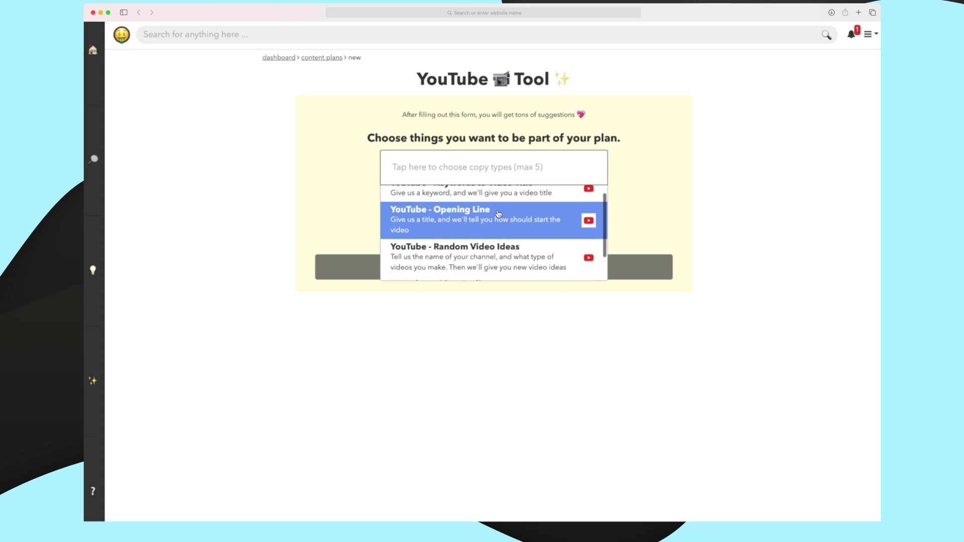
click(500, 216)
click(533, 167)
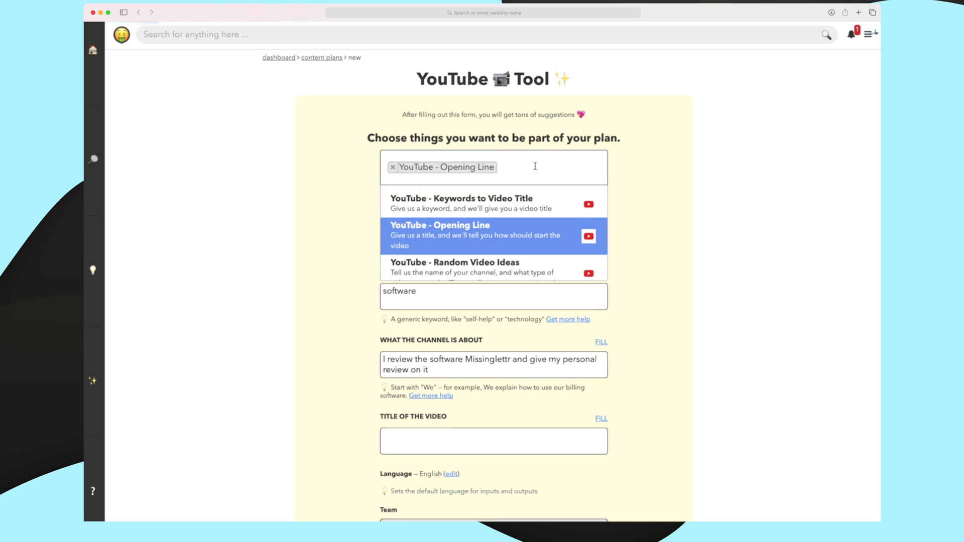
click(519, 204)
click(573, 171)
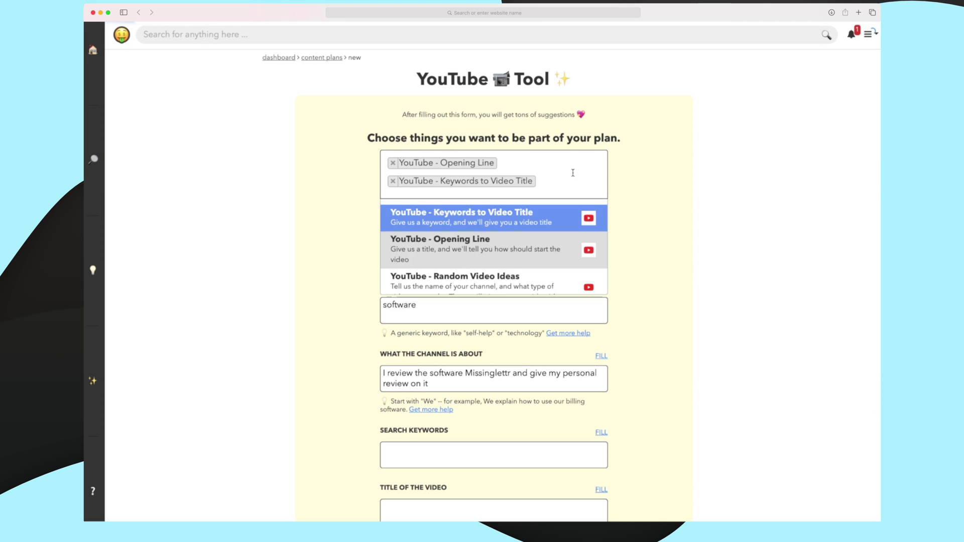
scroll(513, 261, down, 2)
click(498, 274)
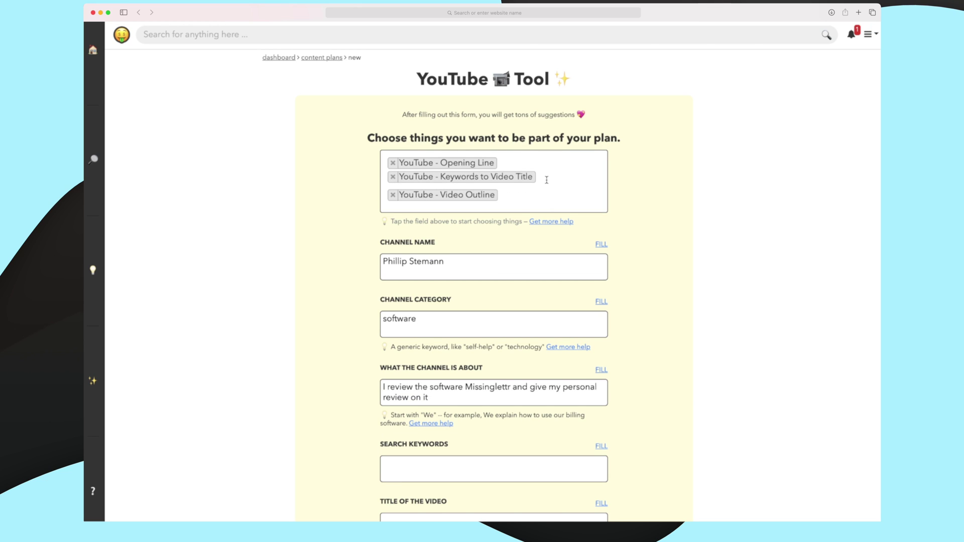
scroll(547, 180, down, 3)
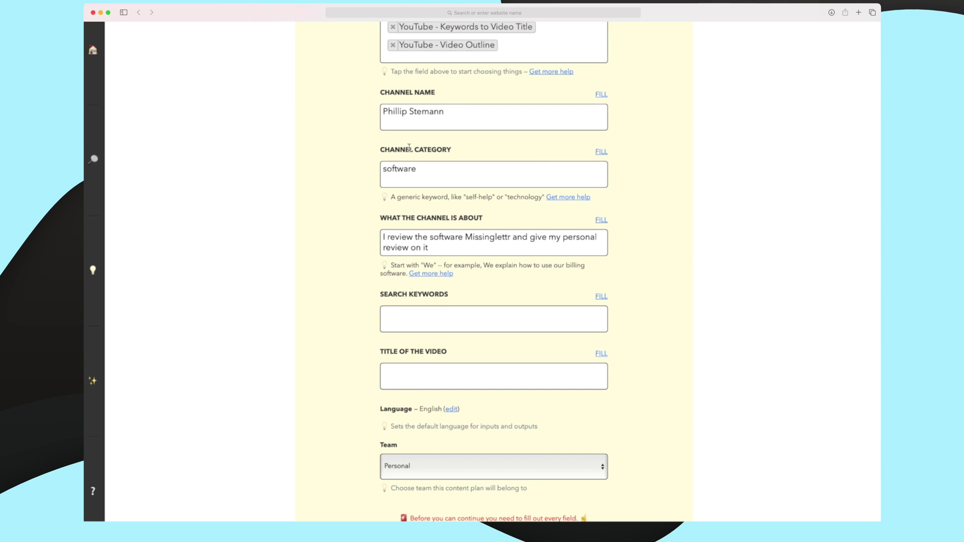
scroll(427, 225, down, 1)
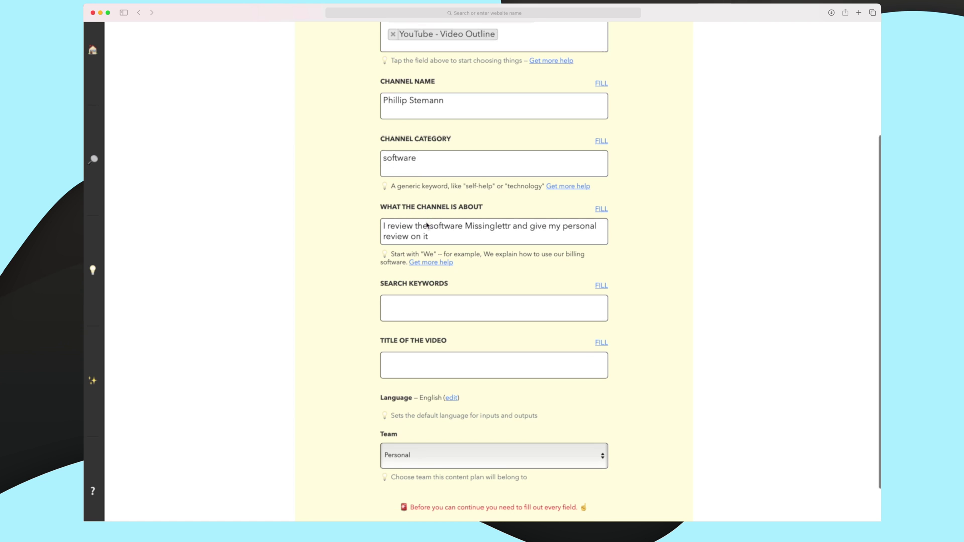
scroll(396, 214, down, 1)
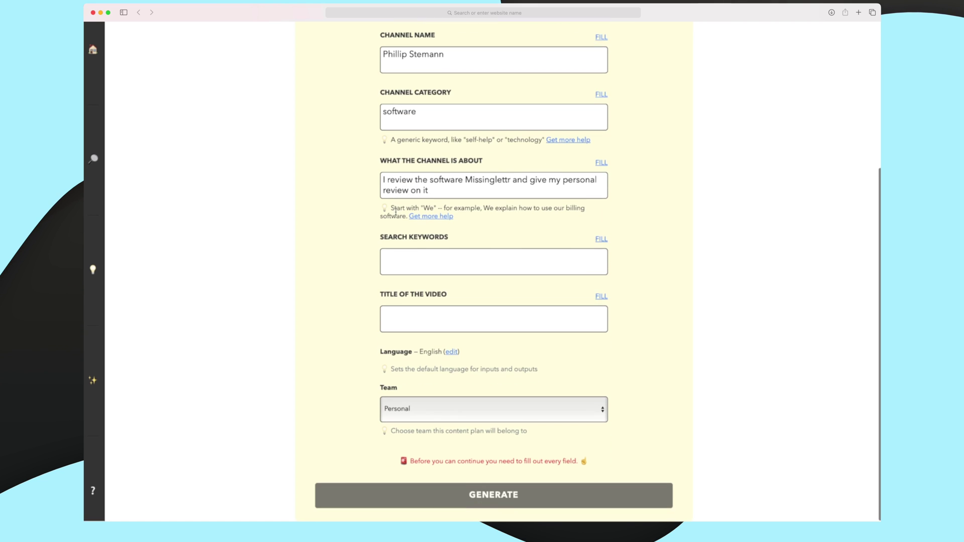
Keep the YouTube plan under the Personal team and generate it.
click(426, 262)
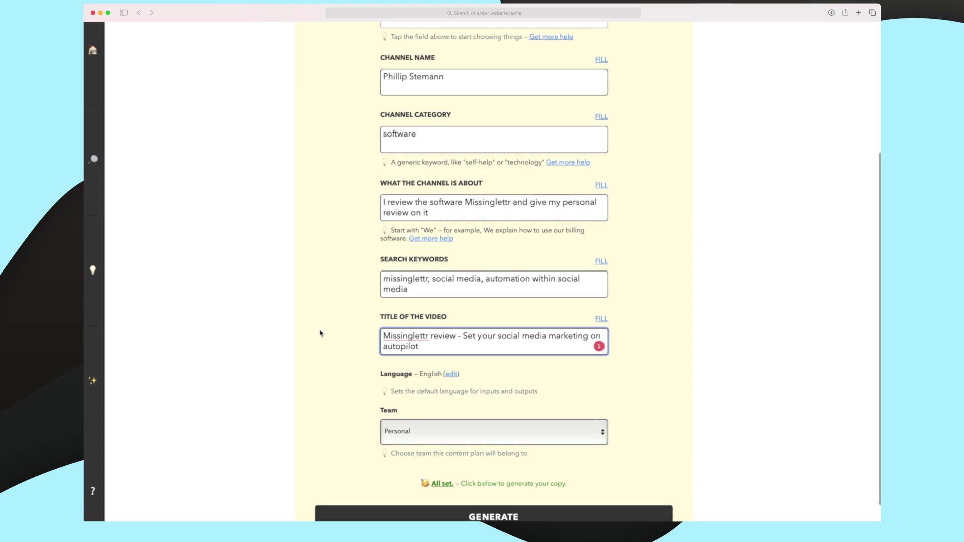
scroll(319, 333, down, 1)
click(428, 409)
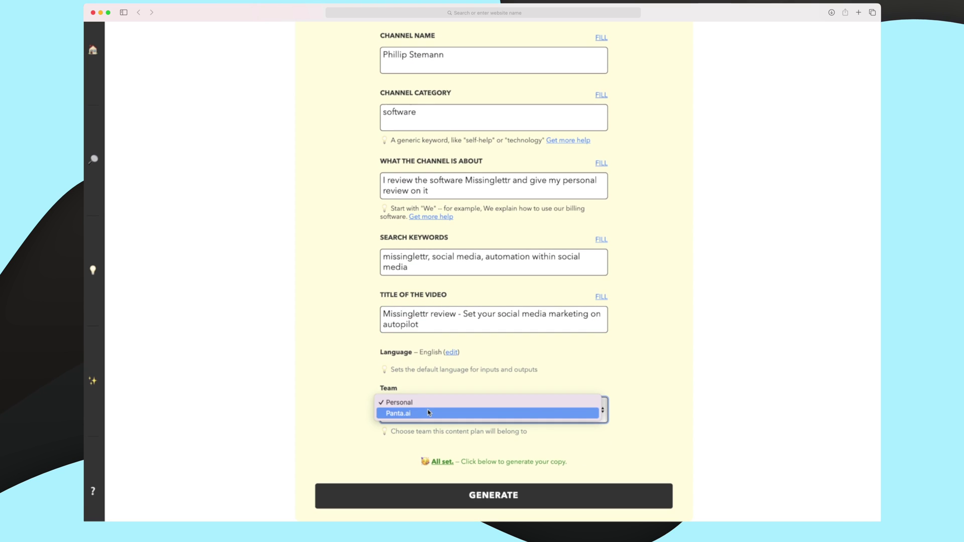
click(343, 390)
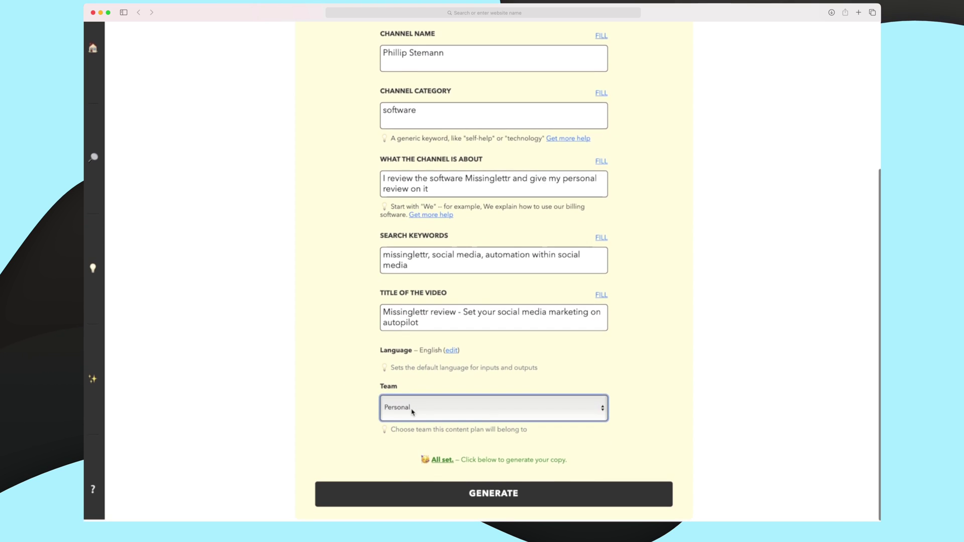
click(390, 409)
click(350, 410)
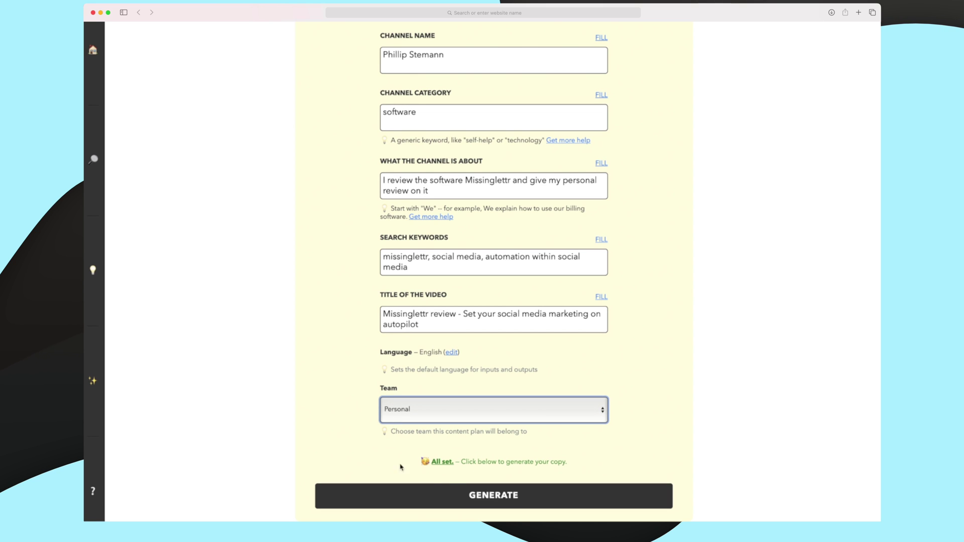
click(463, 495)
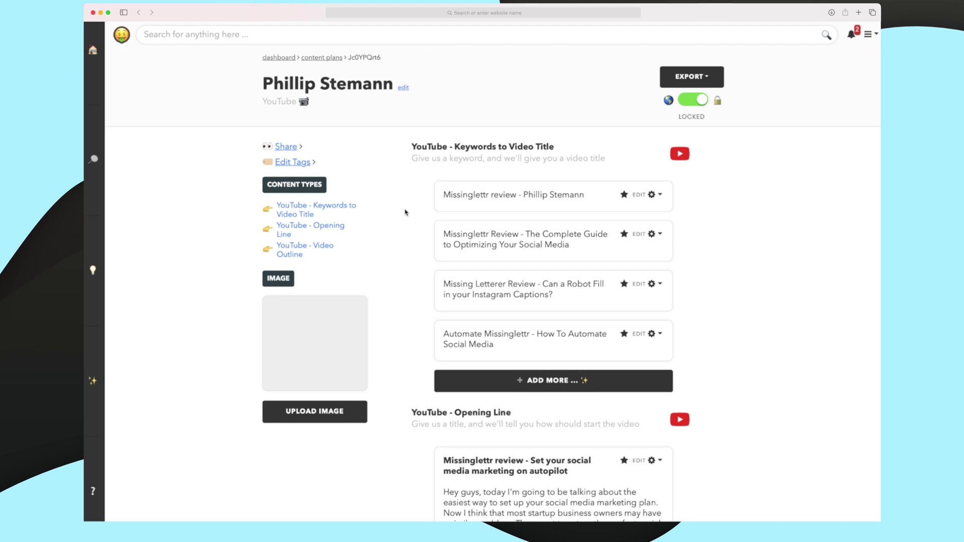
scroll(405, 213, down, 1)
scroll(561, 196, down, 3)
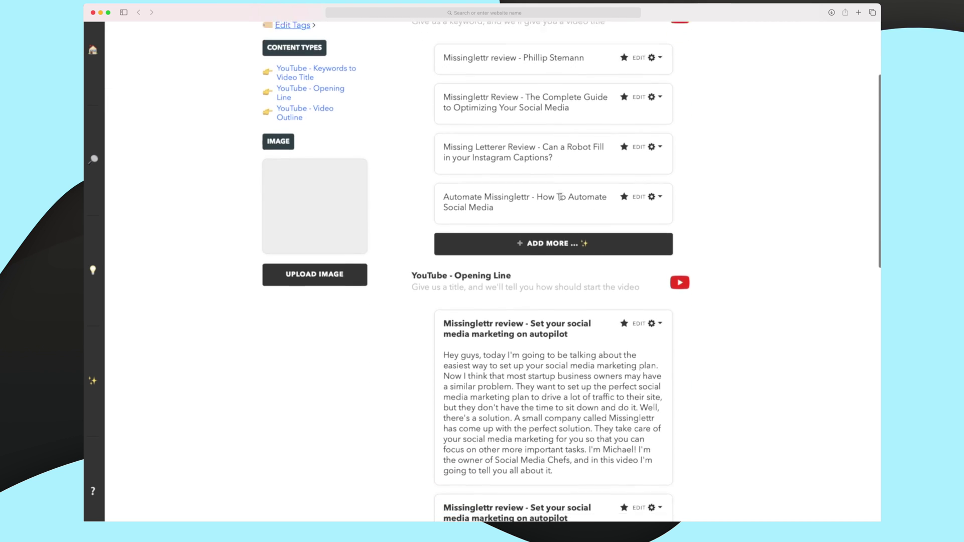
scroll(561, 197, down, 15)
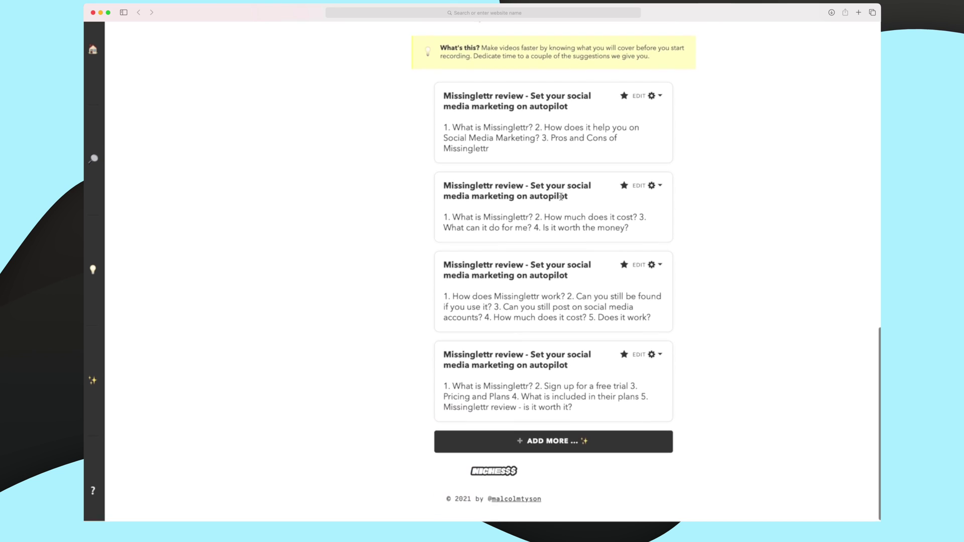
scroll(561, 197, up, 20)
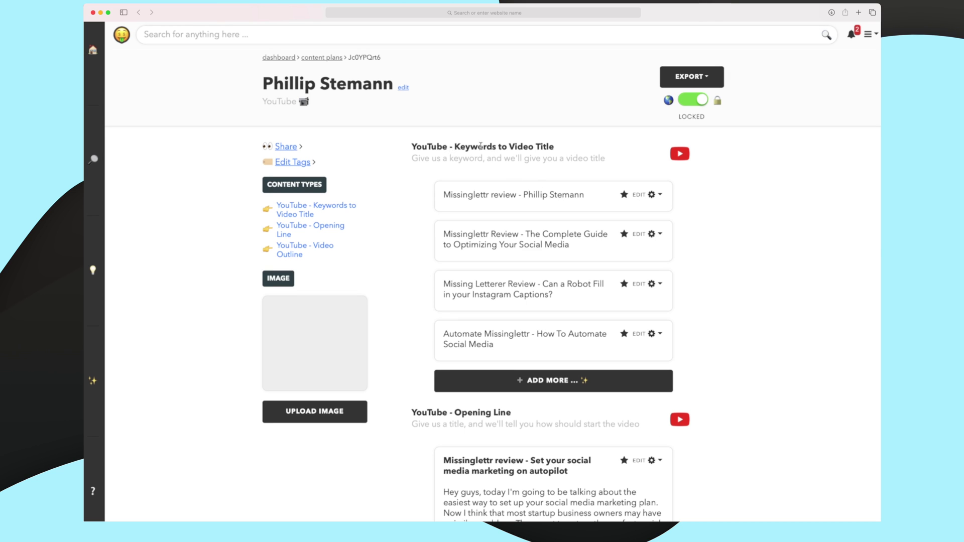
scroll(480, 146, down, 5)
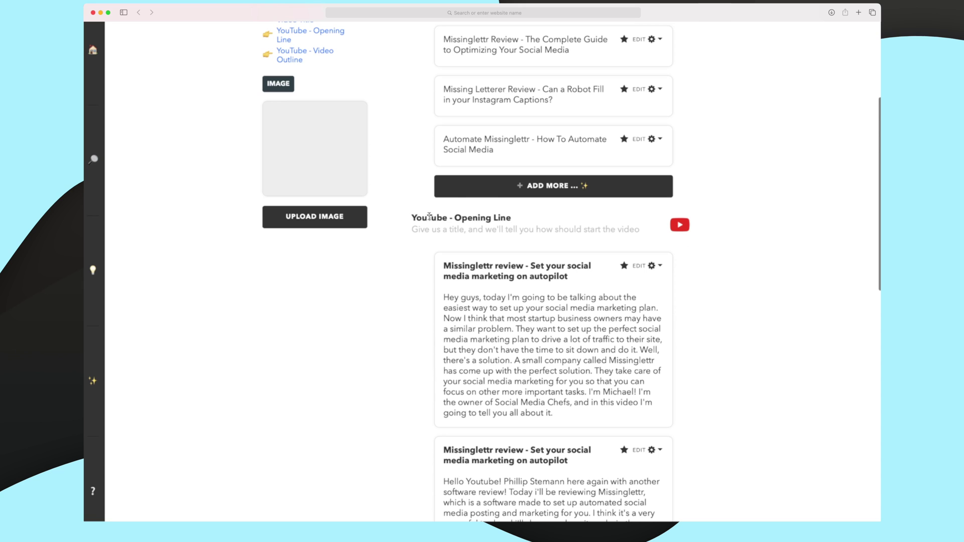
scroll(487, 220, down, 9)
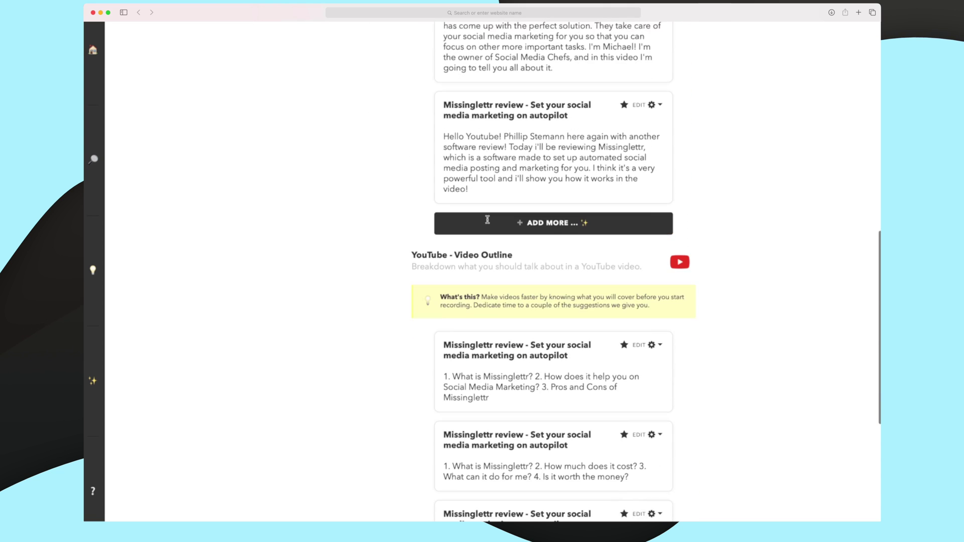
scroll(482, 227, down, 5)
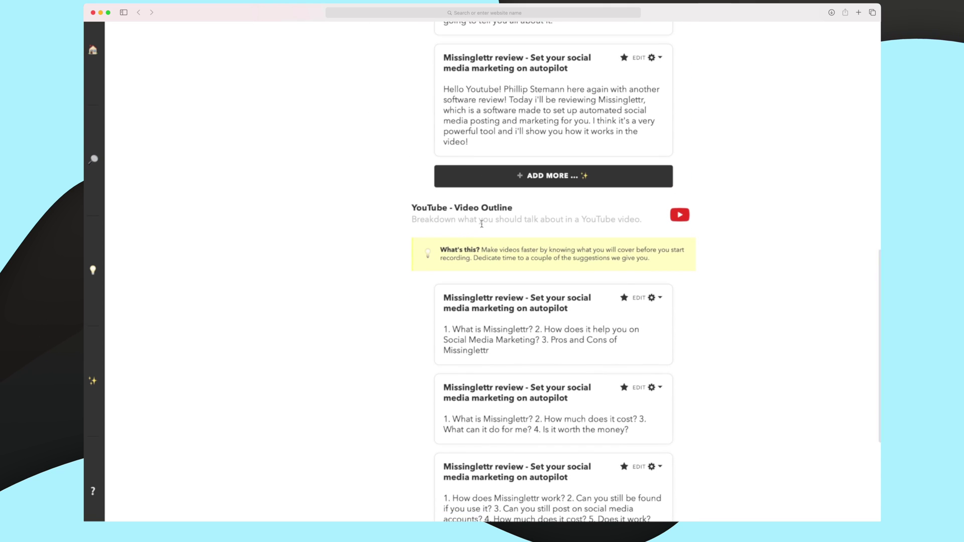
scroll(481, 224, down, 2)
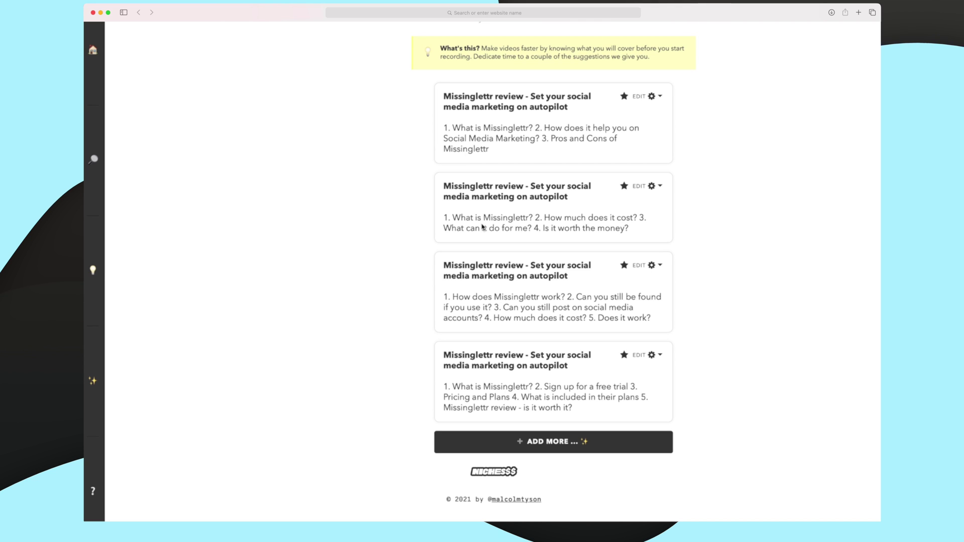
scroll(482, 227, up, 15)
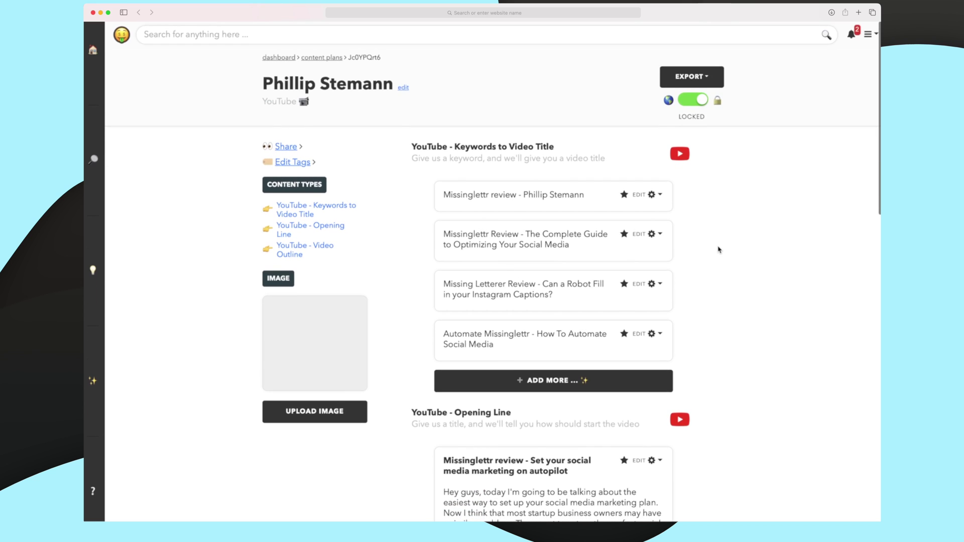
scroll(718, 250, down, 2)
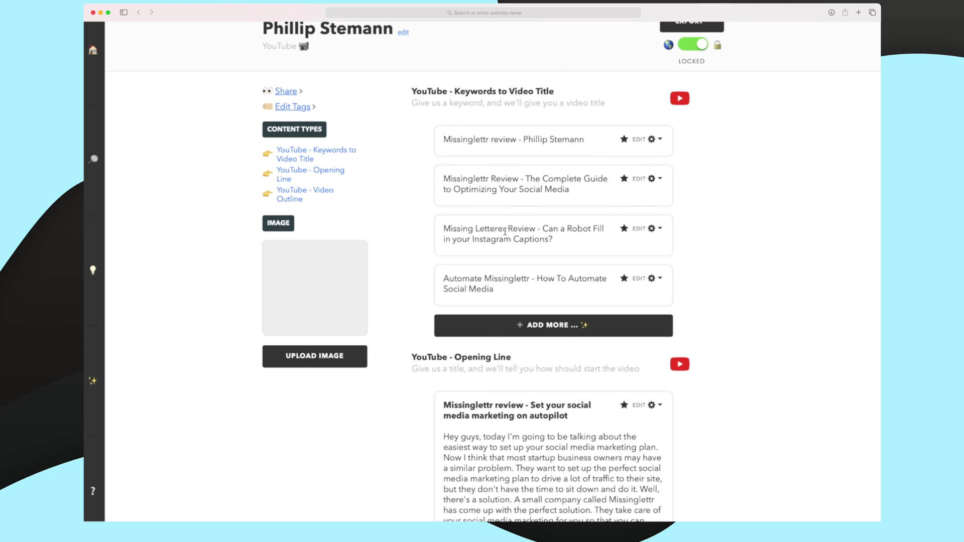
scroll(505, 231, down, 6)
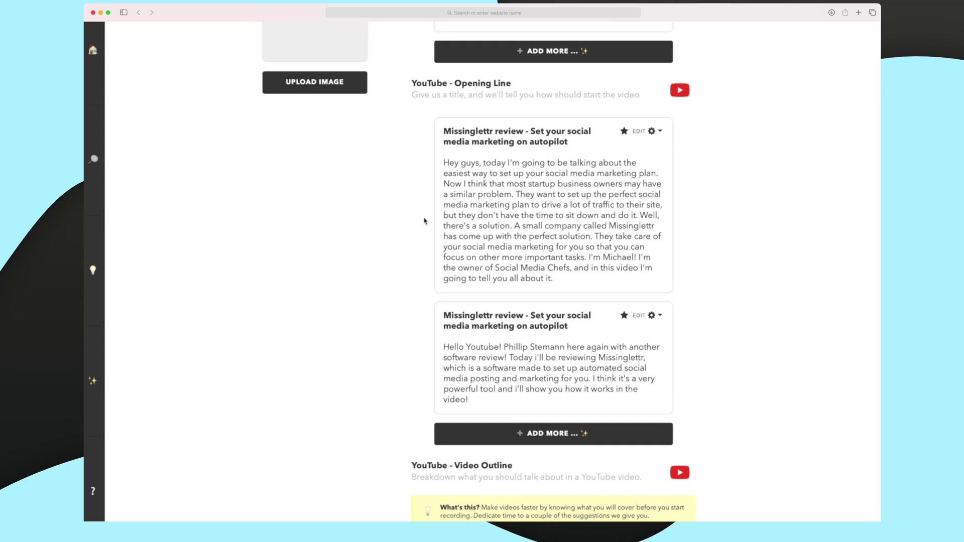
scroll(425, 221, down, 1)
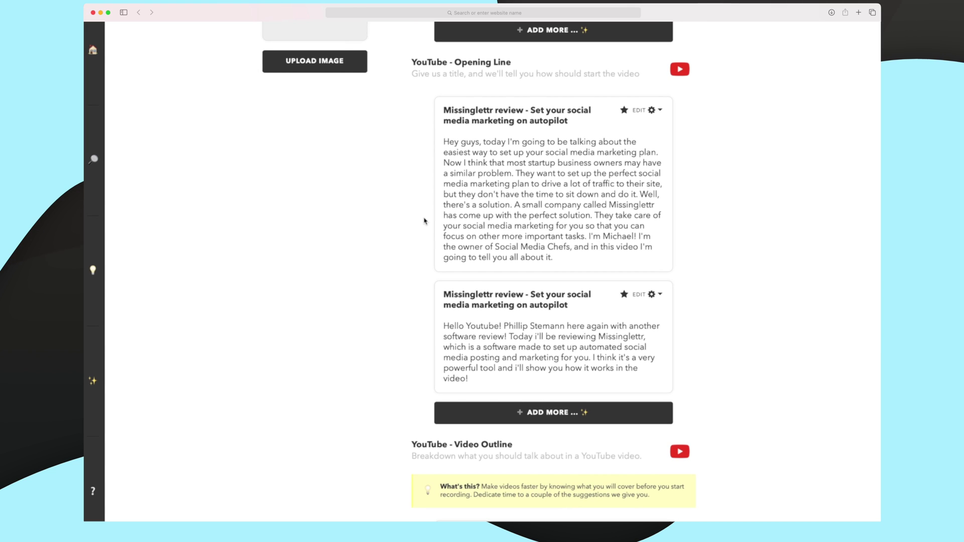
scroll(424, 221, down, 2)
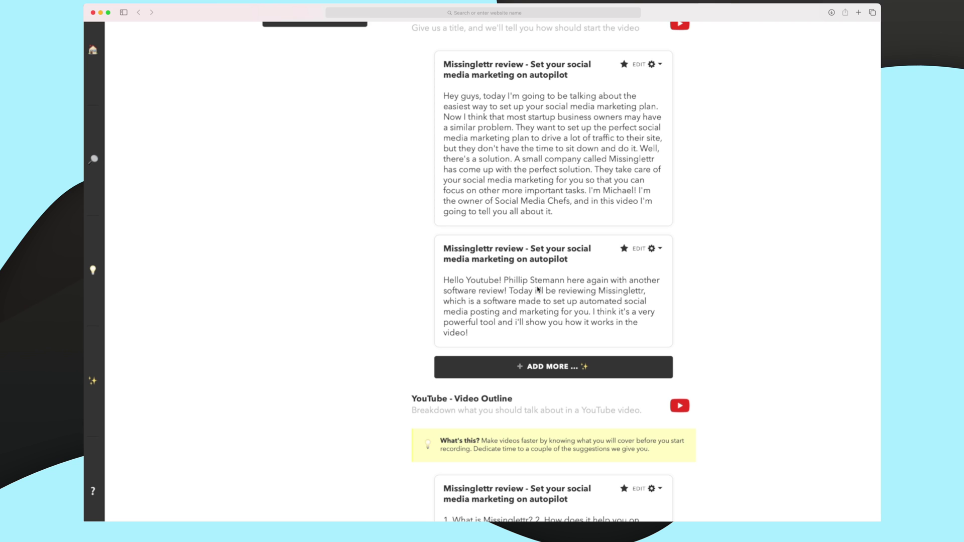
scroll(537, 290, down, 1)
scroll(538, 290, down, 6)
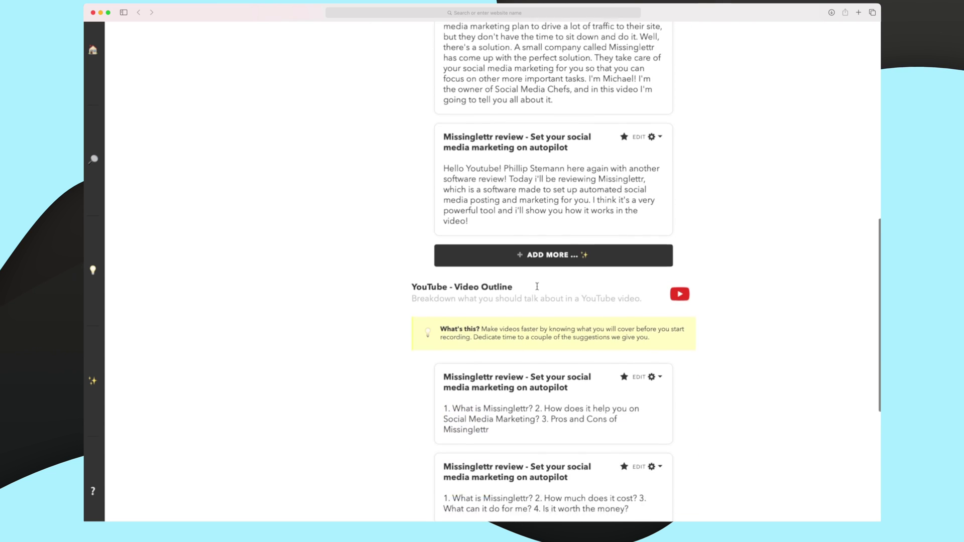
scroll(538, 287, down, 2)
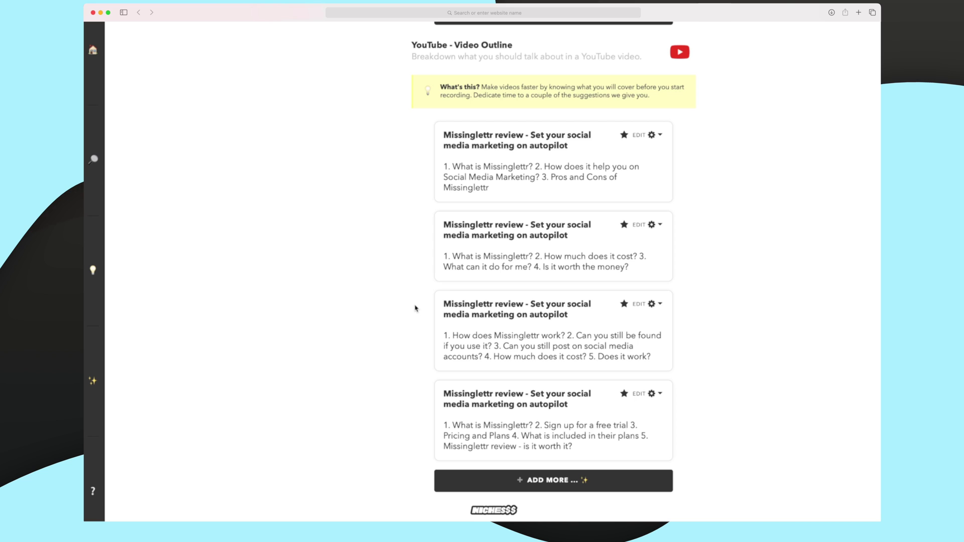
scroll(415, 308, up, 5)
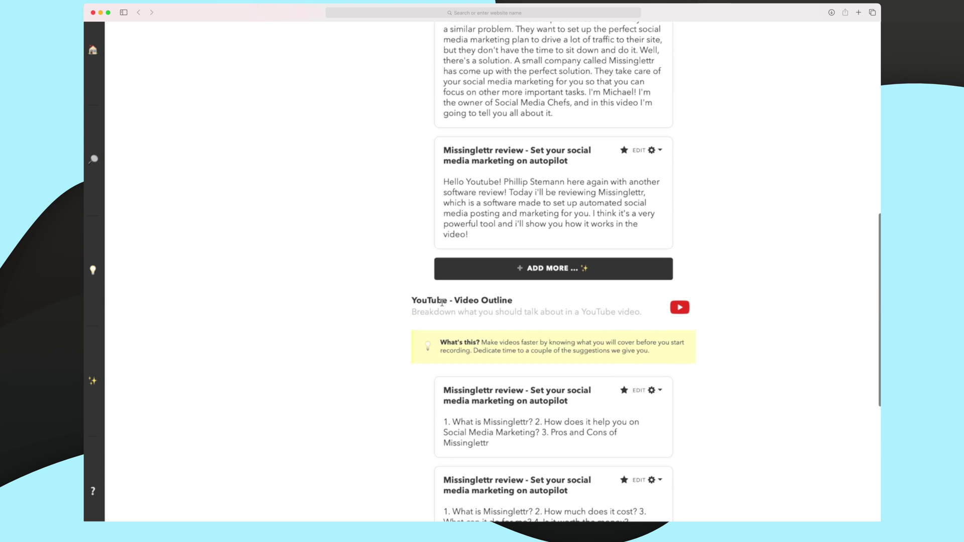
Browse the Add More copy-type options and close the window without adding suggestions.
click(565, 271)
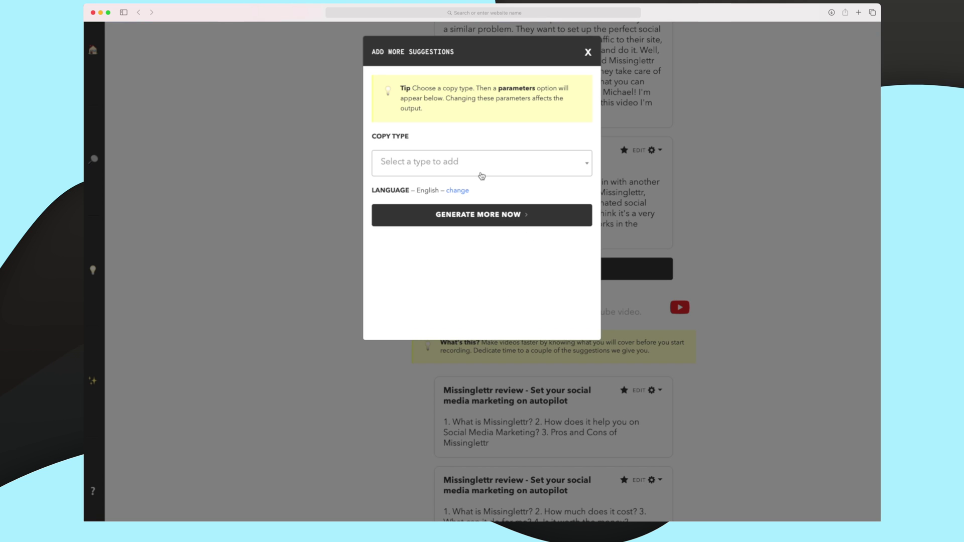
click(481, 174)
click(504, 134)
click(301, 189)
scroll(302, 190, up, 7)
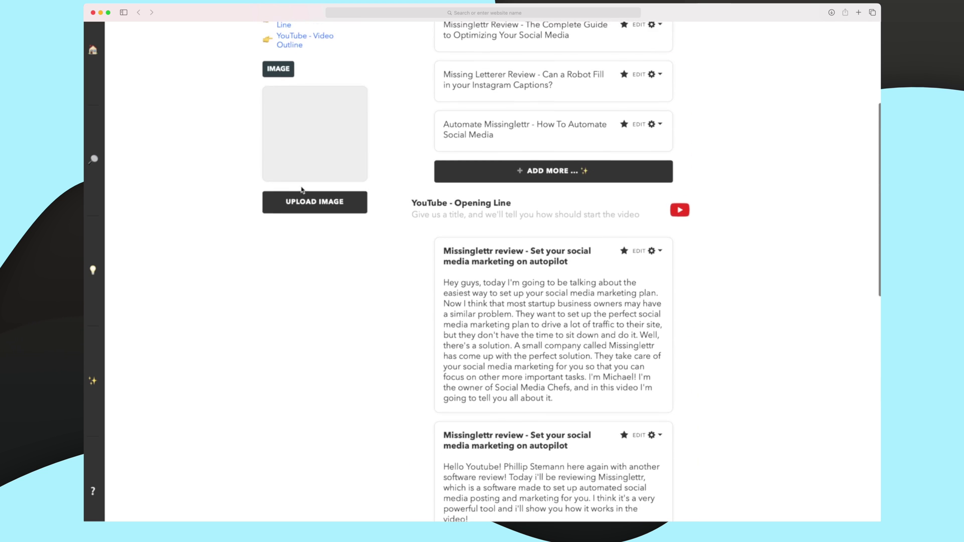
scroll(301, 190, up, 3)
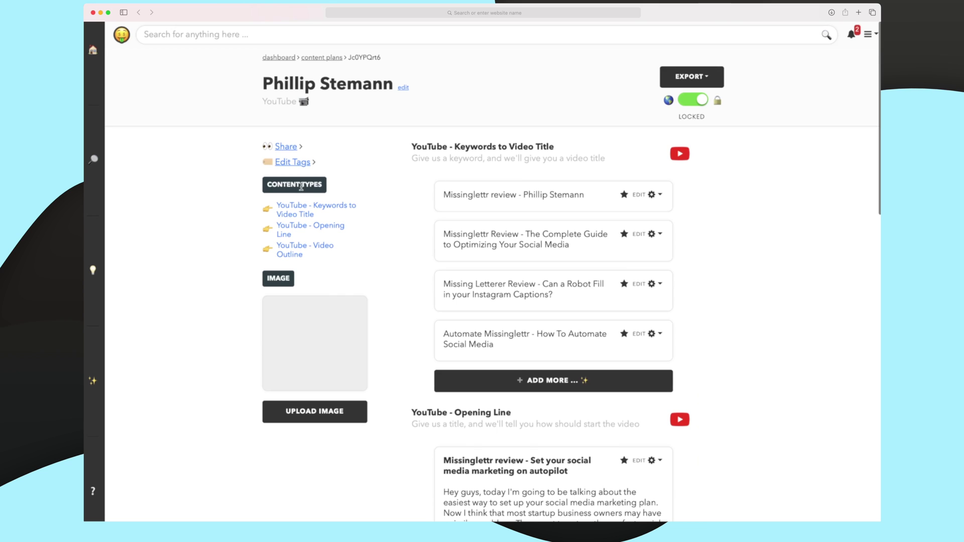
Look at the tag editor and export formats, closing both without adding tags or downloading.
click(305, 162)
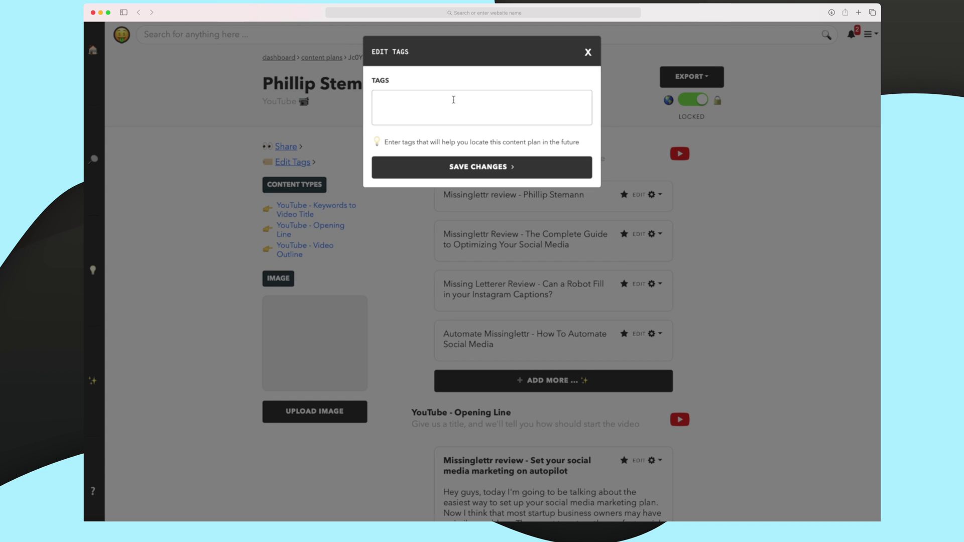
click(428, 286)
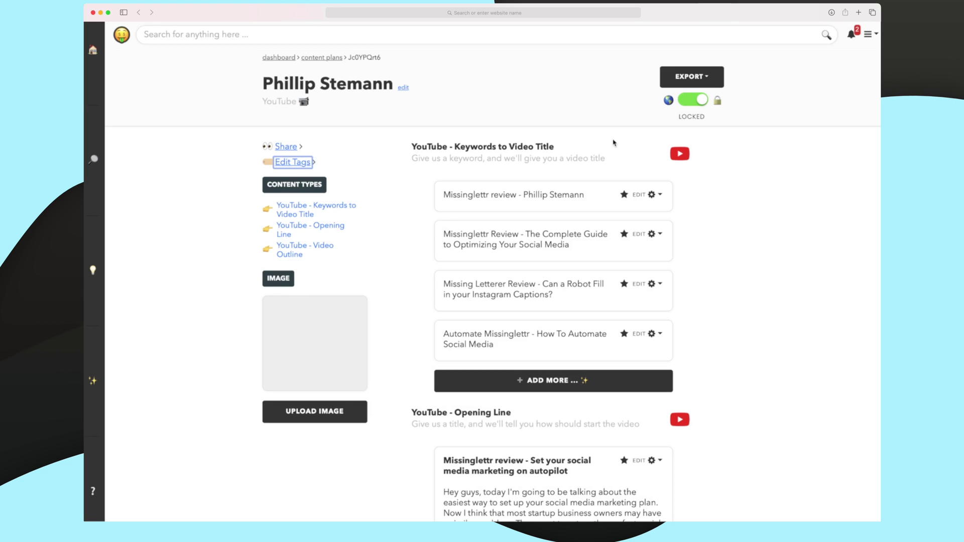
click(702, 77)
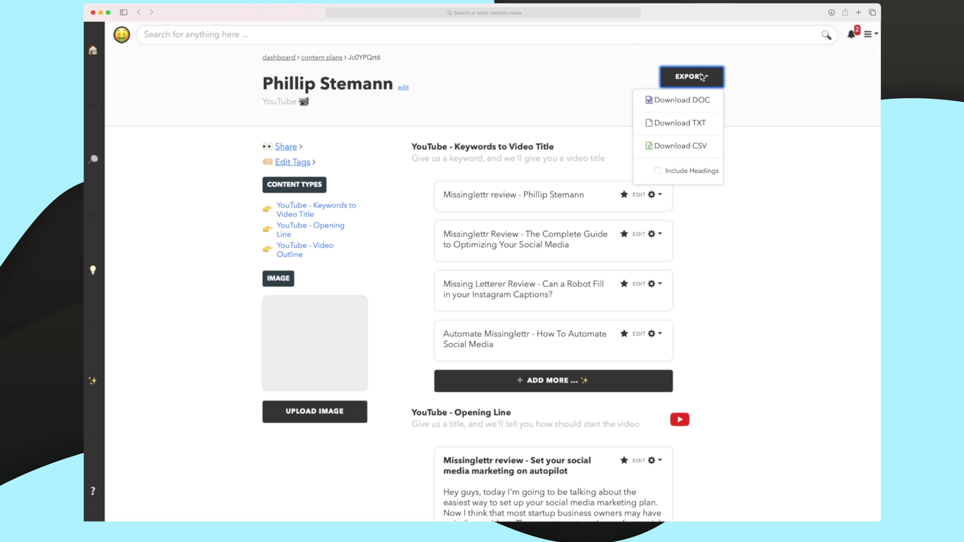
click(733, 164)
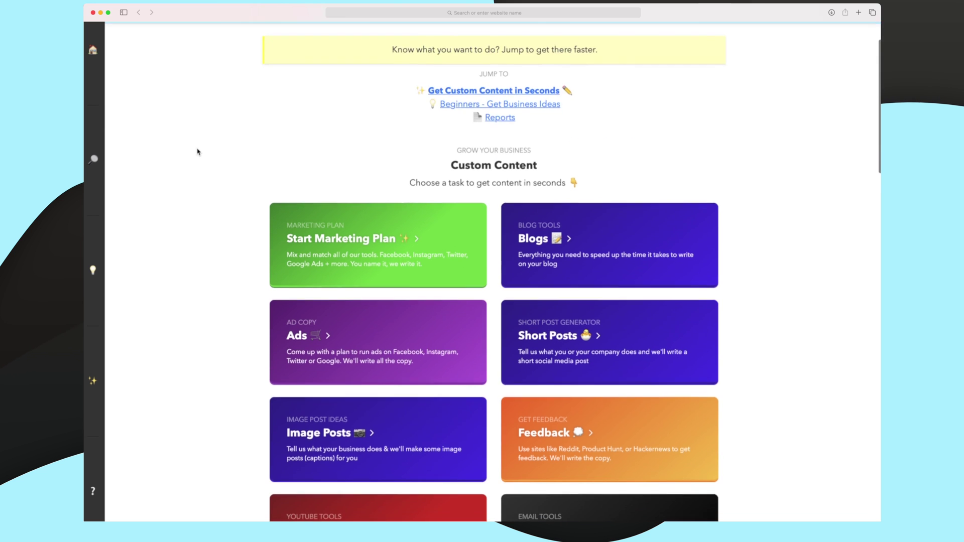
scroll(198, 151, down, 3)
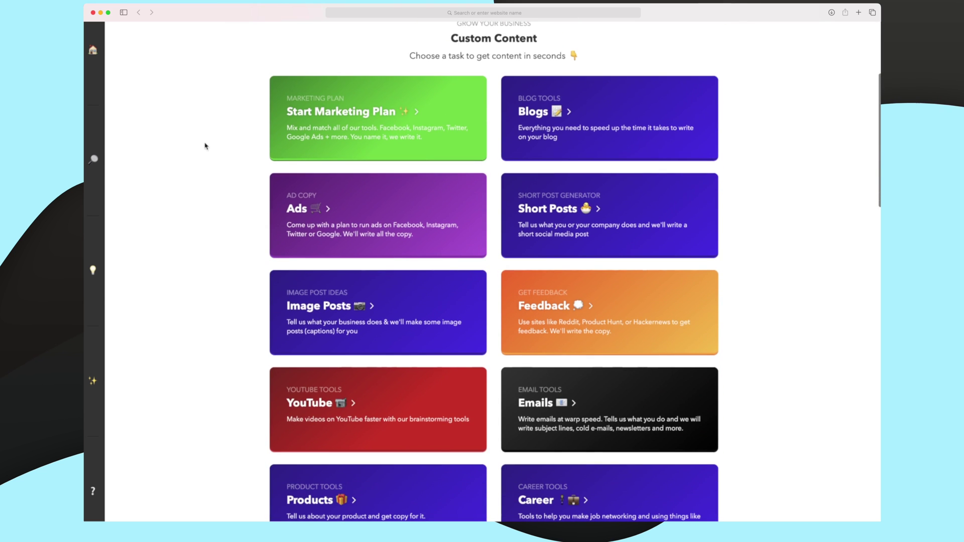
Start a Blogs tool plan with Blog Post Intro as its copy type and review the pre-filled fields.
click(588, 121)
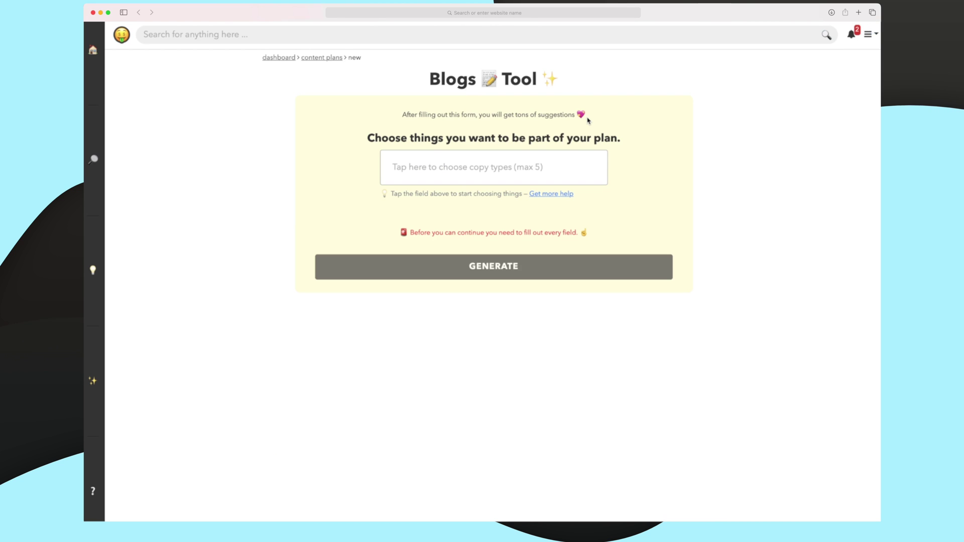
click(523, 169)
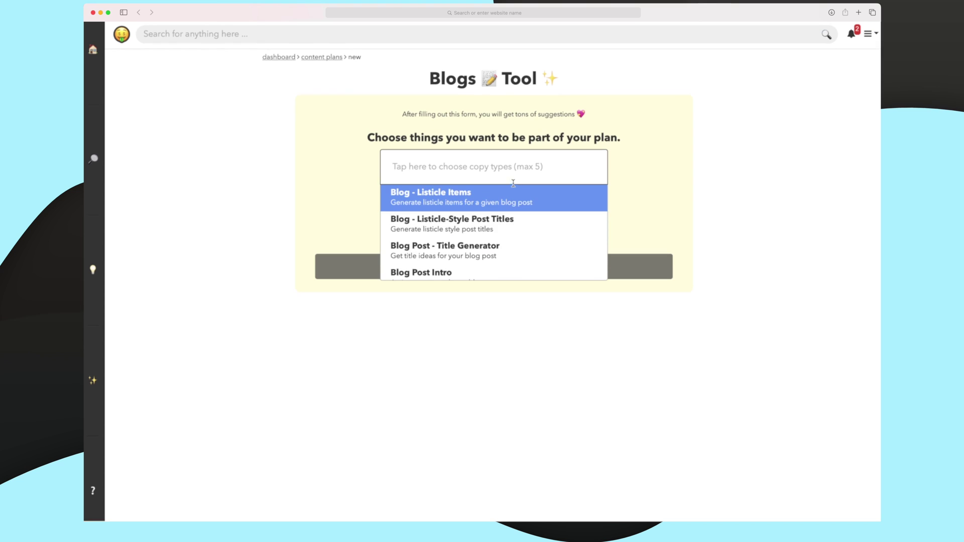
scroll(482, 204, down, 1)
click(461, 259)
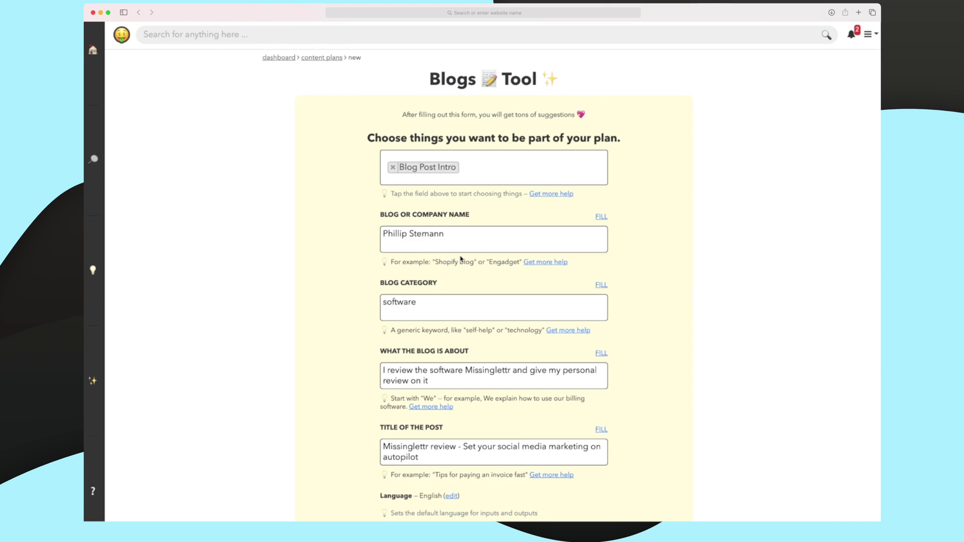
scroll(256, 324, down, 3)
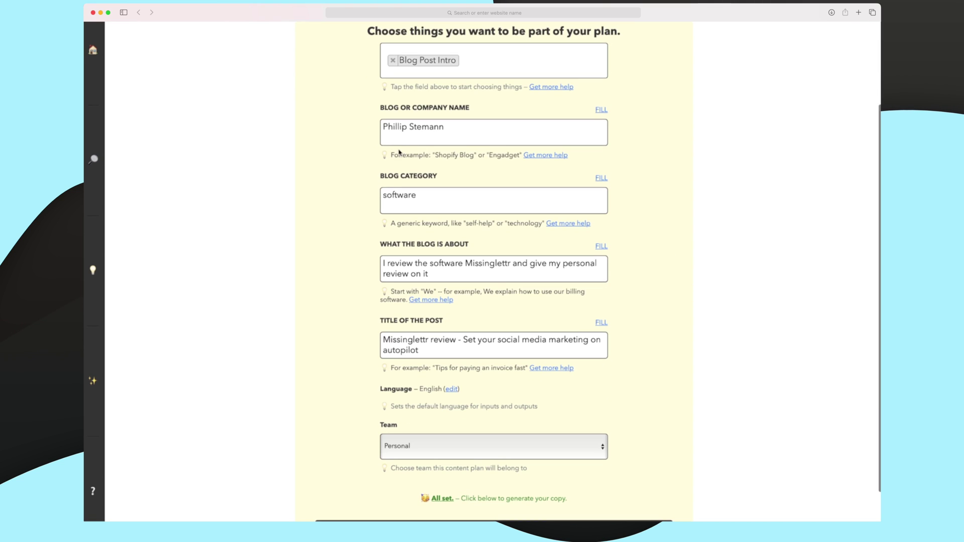
scroll(438, 237, down, 2)
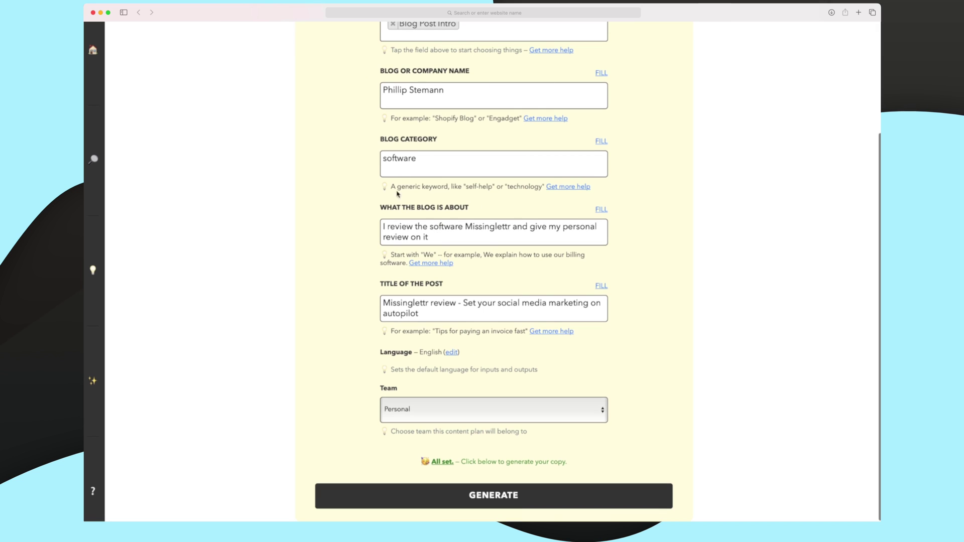
click(452, 353)
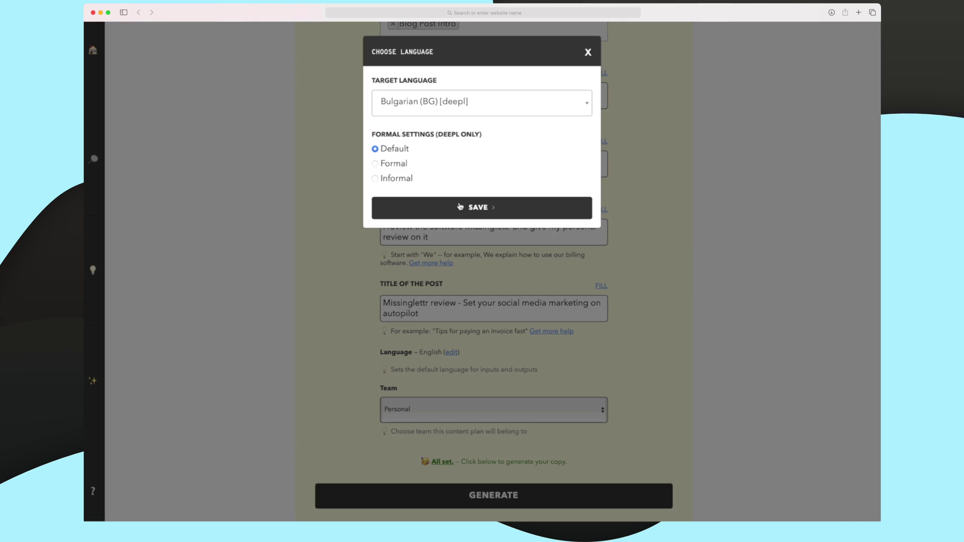
click(454, 109)
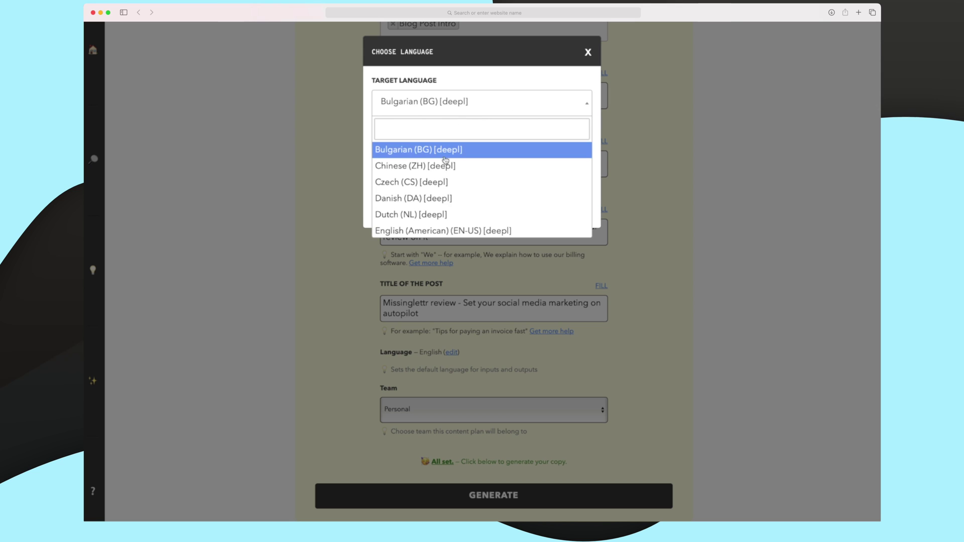
scroll(444, 172, down, 1)
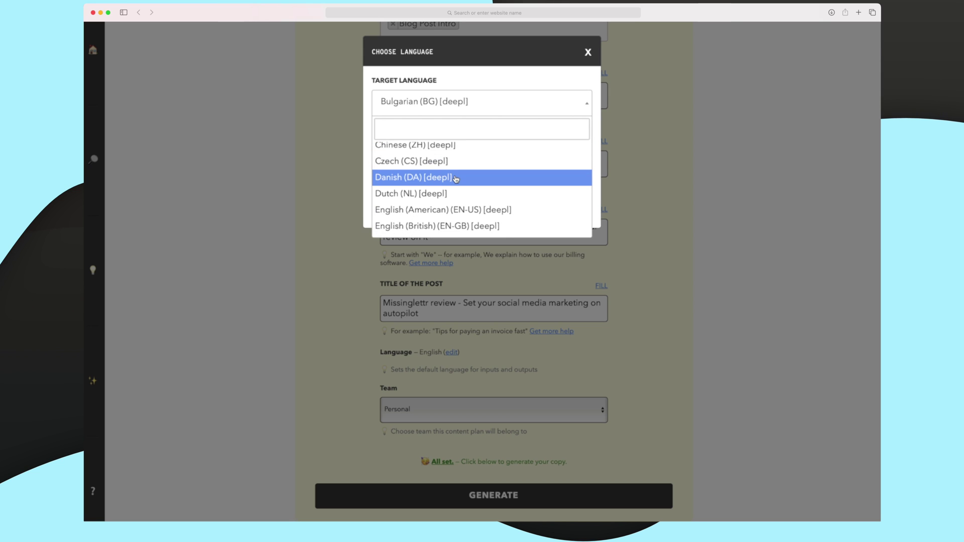
scroll(449, 171, down, 3)
scroll(454, 171, down, 10)
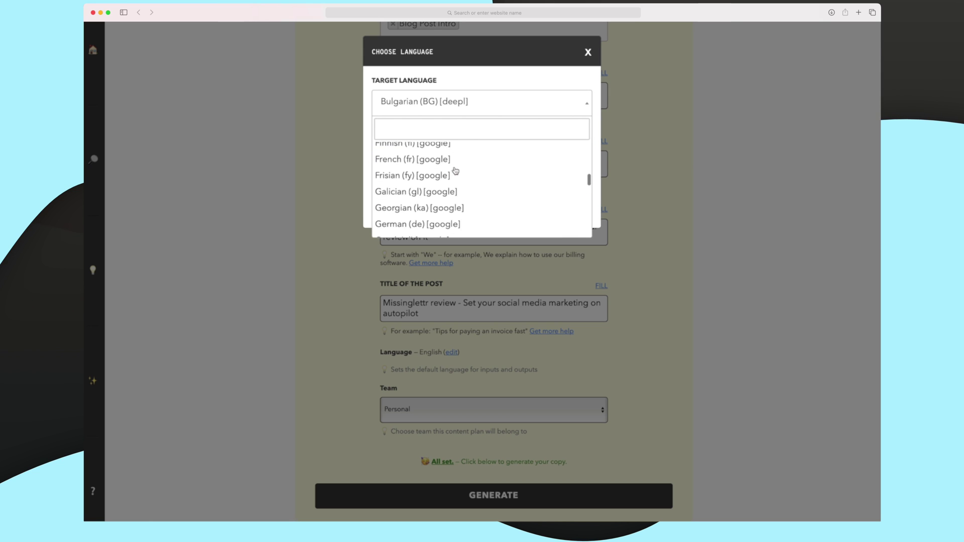
click(474, 77)
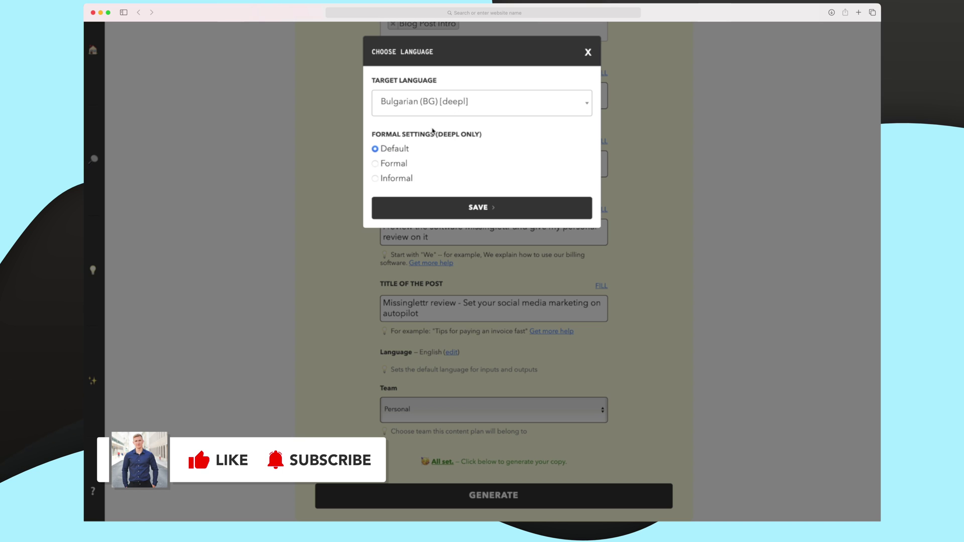
click(400, 166)
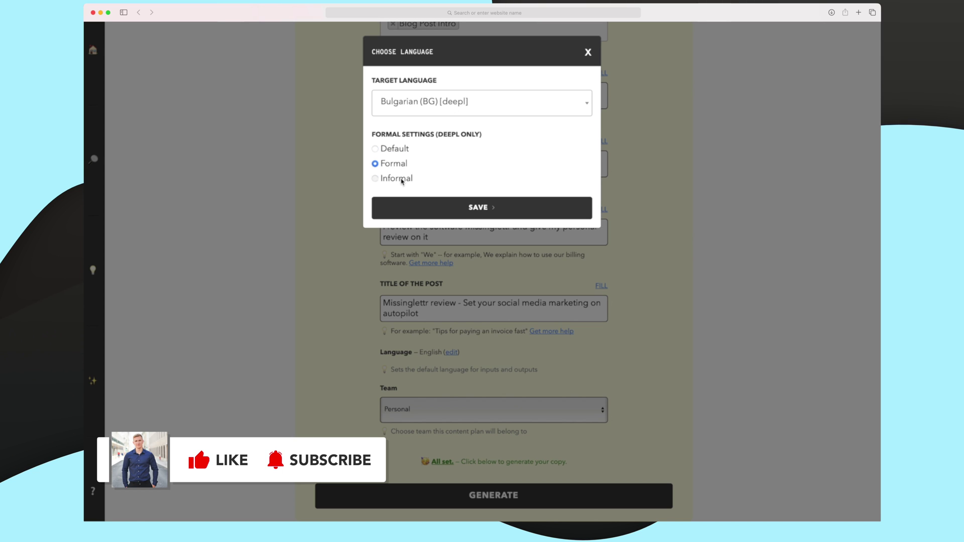
click(402, 180)
click(400, 149)
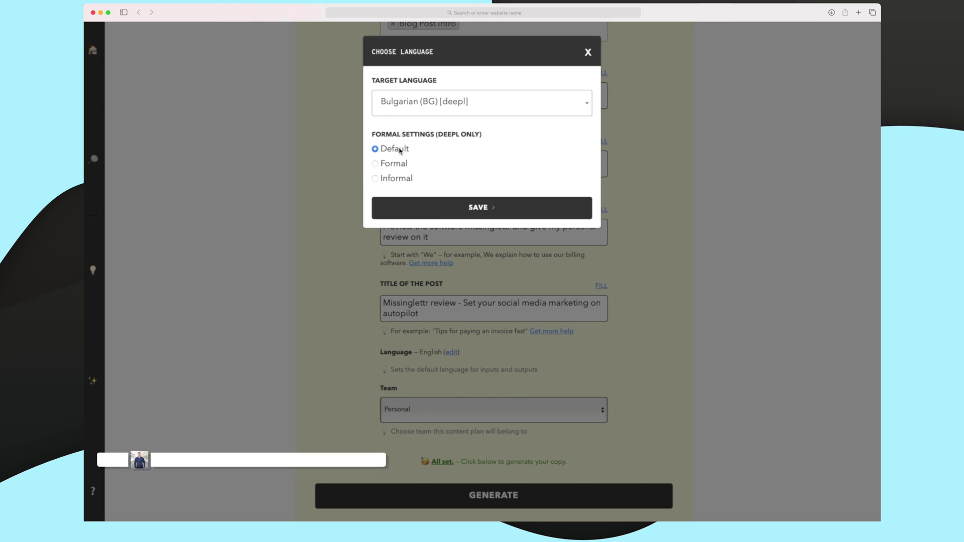
click(295, 221)
scroll(294, 221, up, 3)
Generate the Blog Post Intro plan for the Missinglettr review.
scroll(295, 221, down, 2)
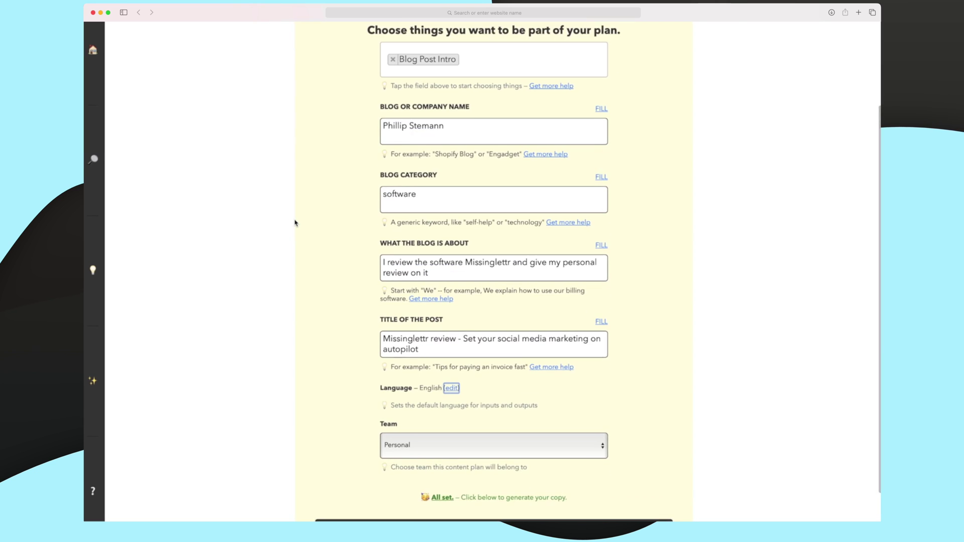
scroll(295, 222, down, 1)
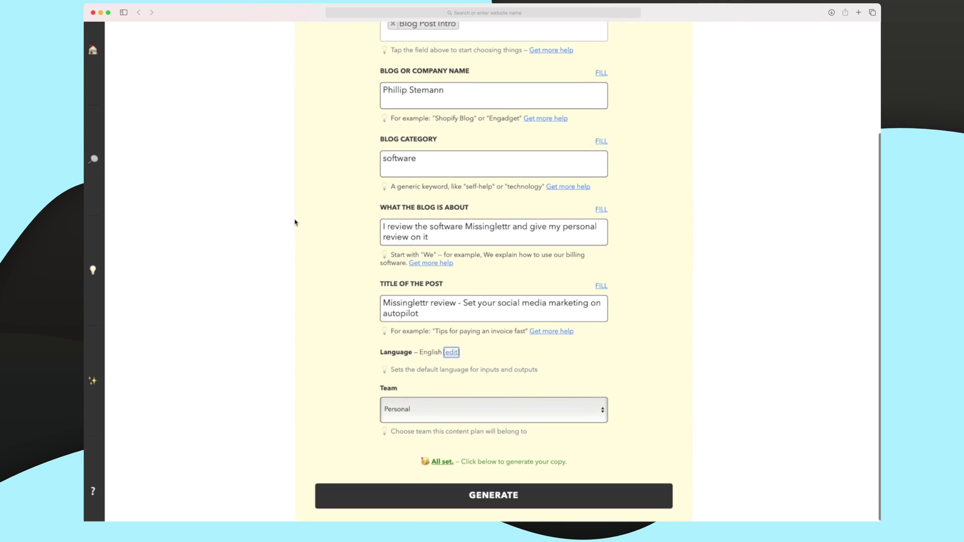
scroll(499, 373, down, 1)
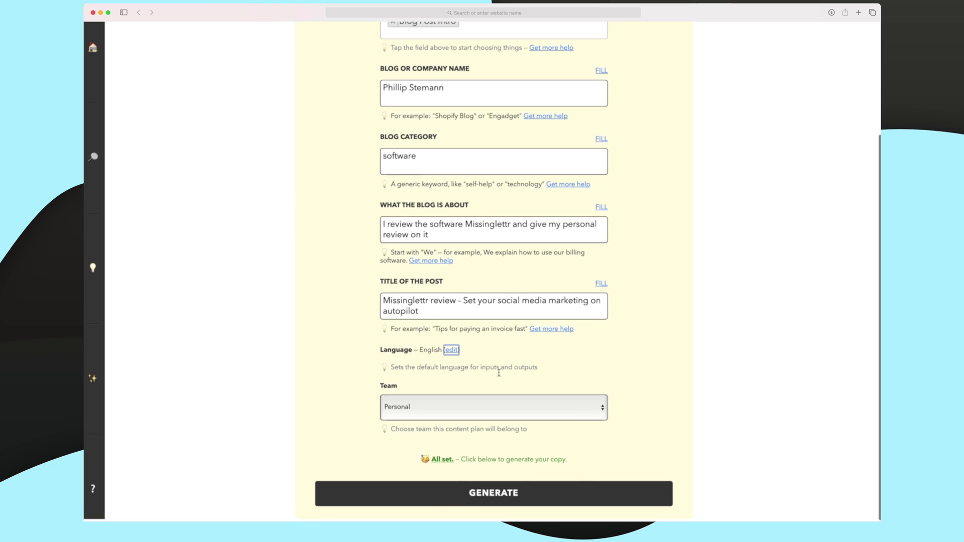
click(503, 494)
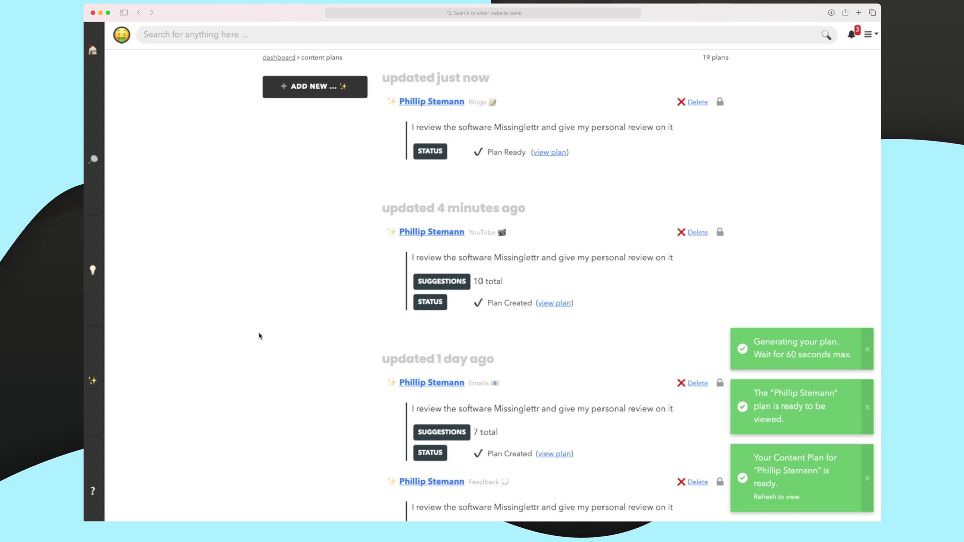
Open the new Blogs plan and glance at the Add More suggestions form, then dismiss it.
click(553, 153)
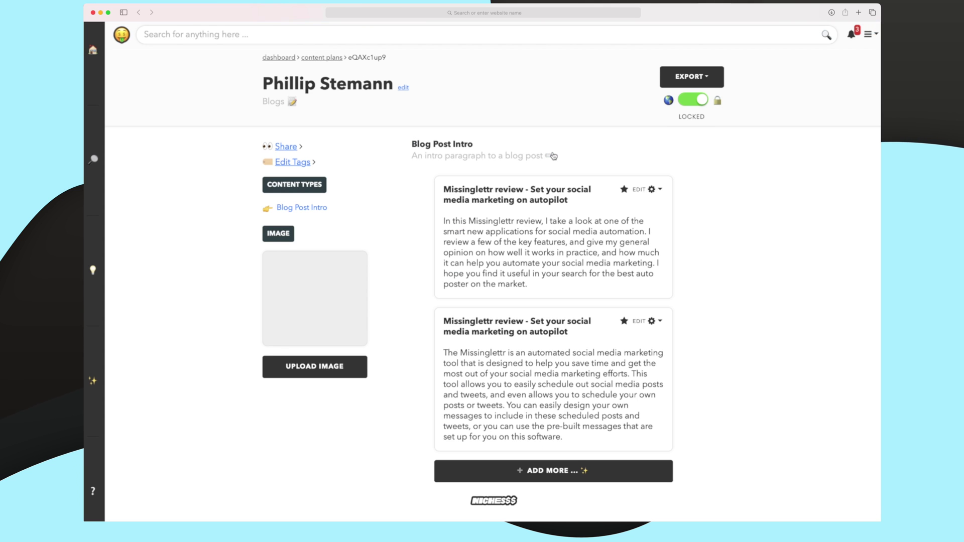
scroll(553, 155, down, 1)
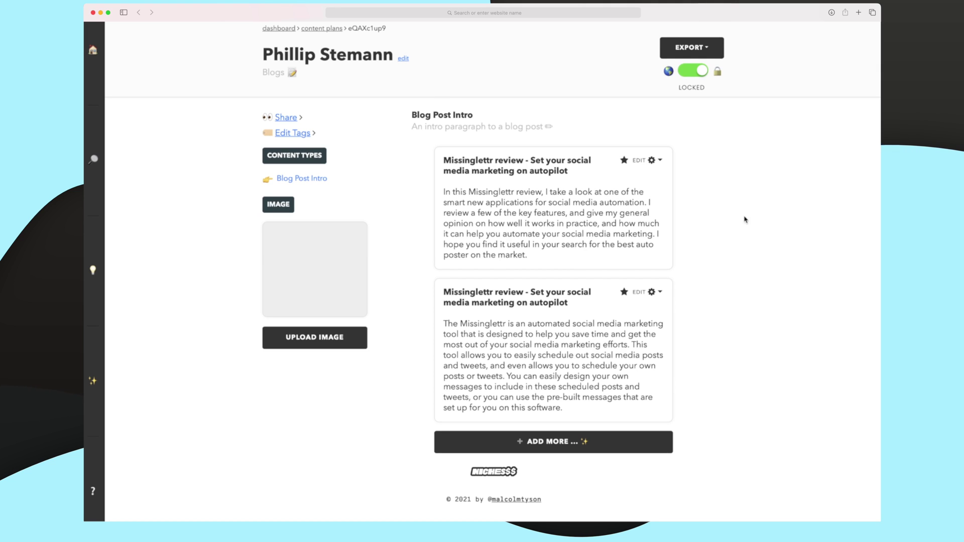
click(592, 437)
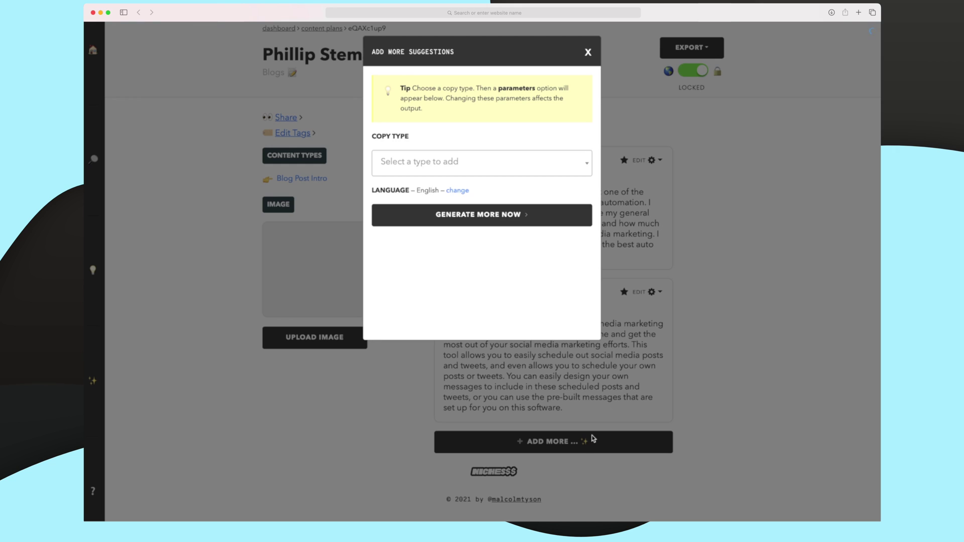
click(713, 285)
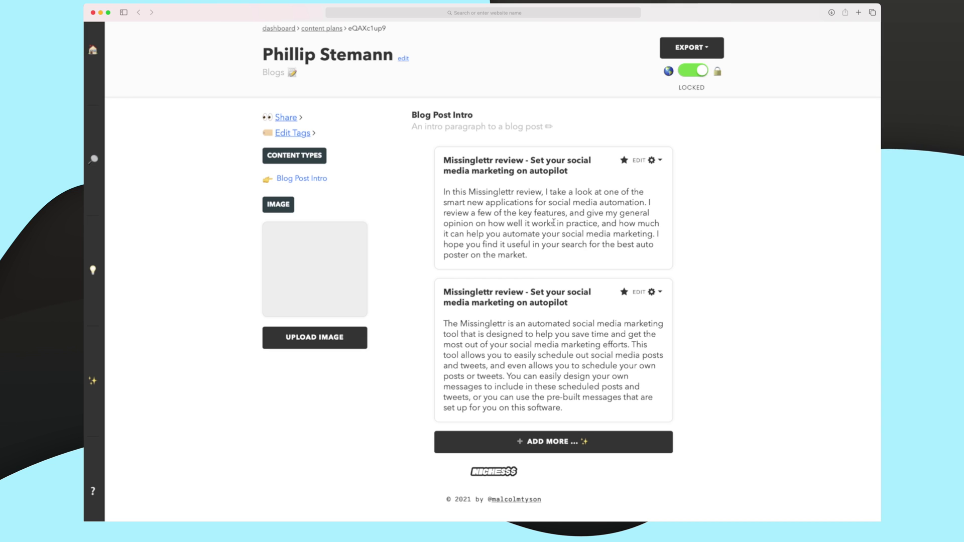
Highlight passages in the two generated Missinglettr review intros, then clear the selection.
drag(480, 324, 520, 337)
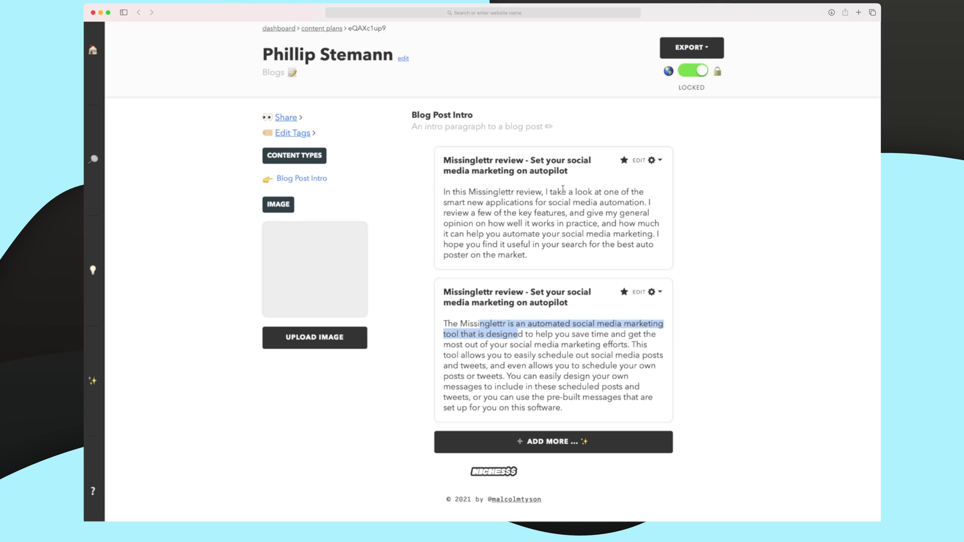
drag(561, 191, 563, 199)
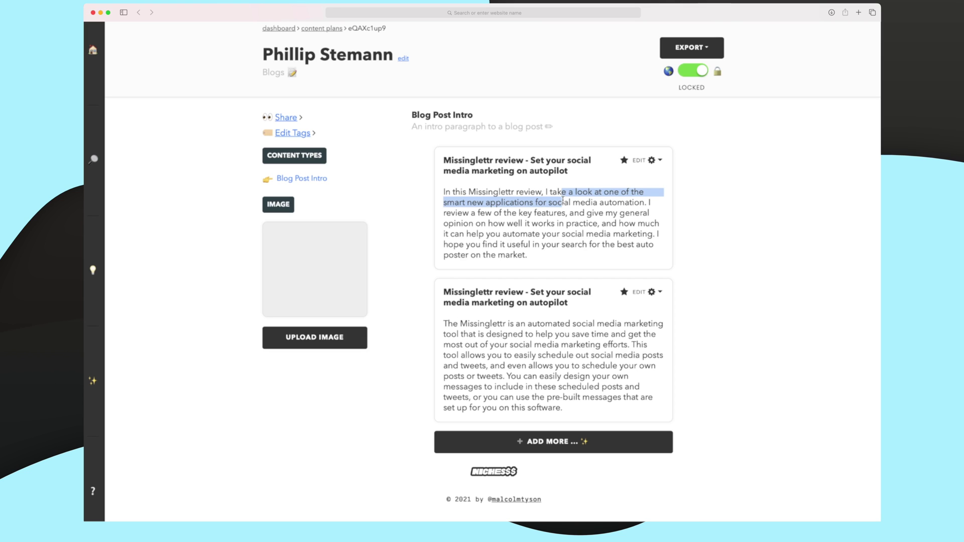
drag(504, 213, 503, 205)
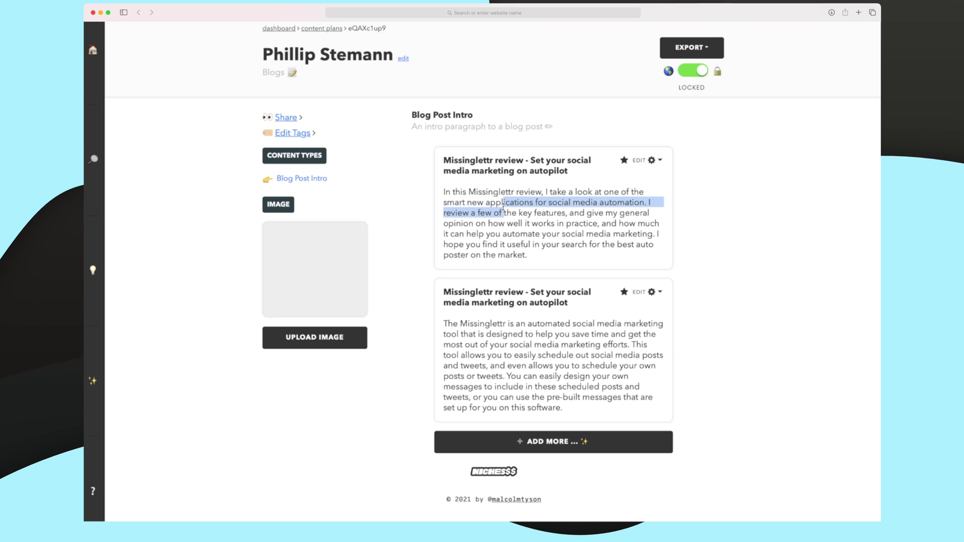
click(505, 206)
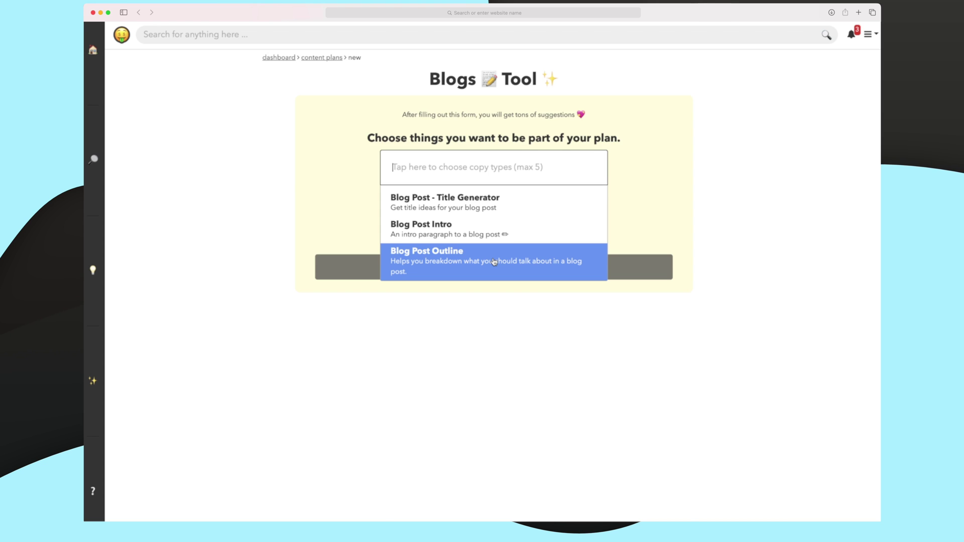
Generate a Blog Post Outline plan and open its four Missinglettr review outlines.
click(495, 262)
scroll(471, 303, down, 5)
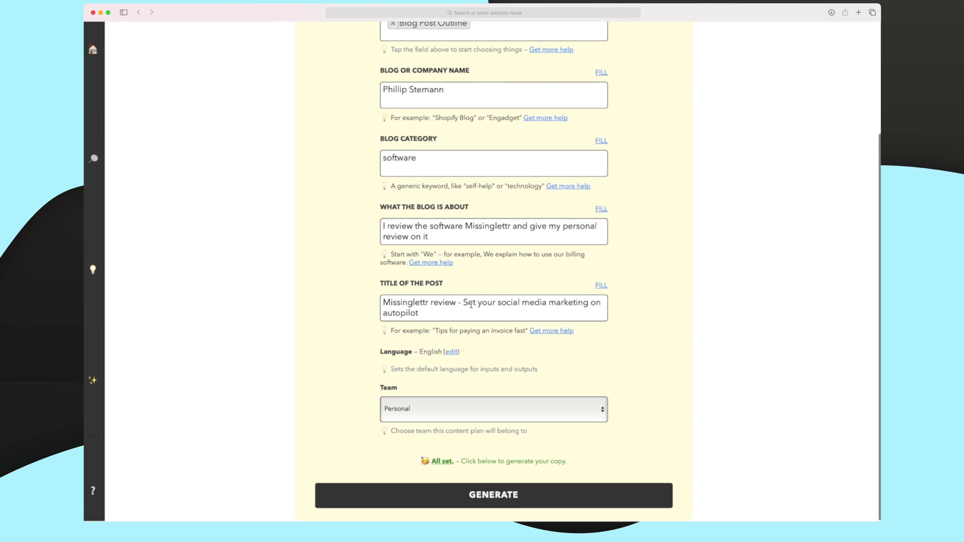
click(520, 498)
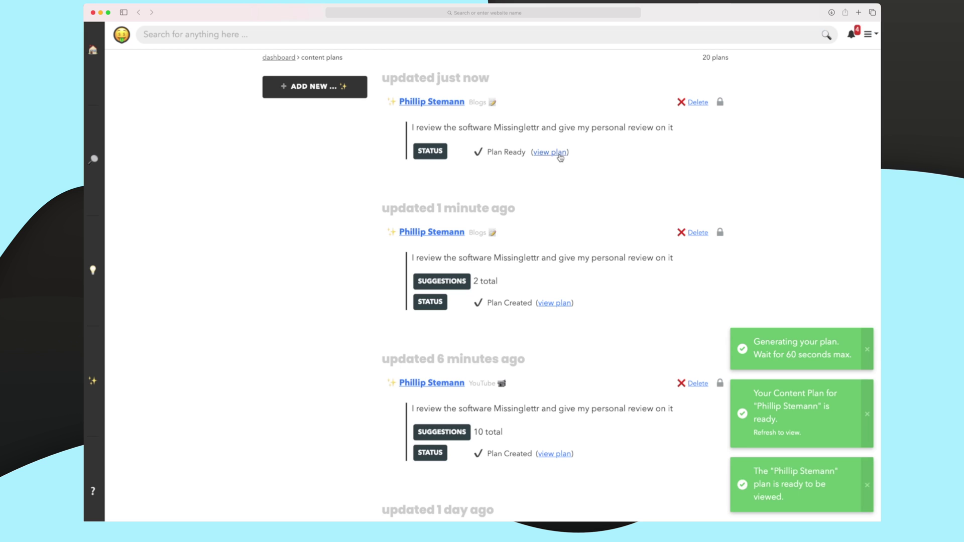
click(560, 157)
scroll(560, 158, down, 2)
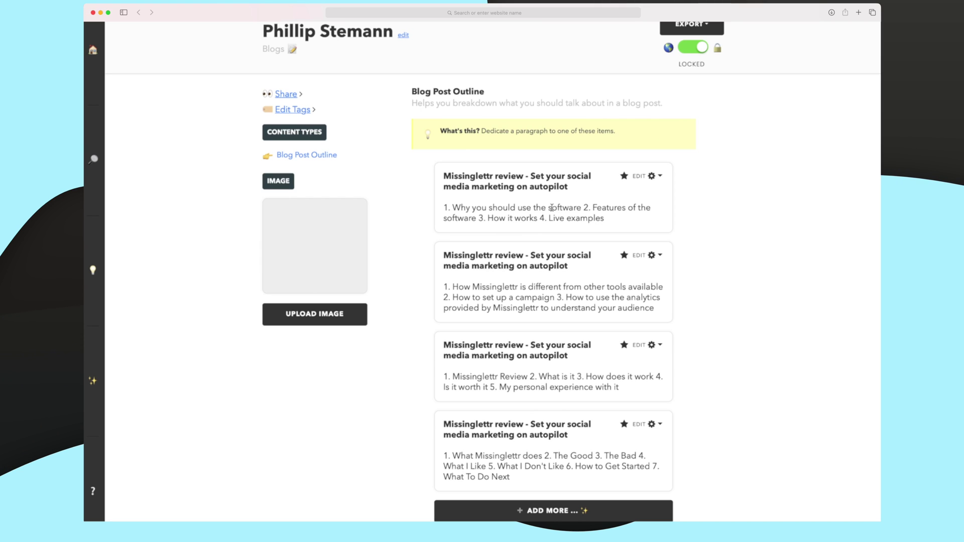
Start an Emails plan with the E-mail Subject (Generic) and newsletter copy types selected.
click(93, 50)
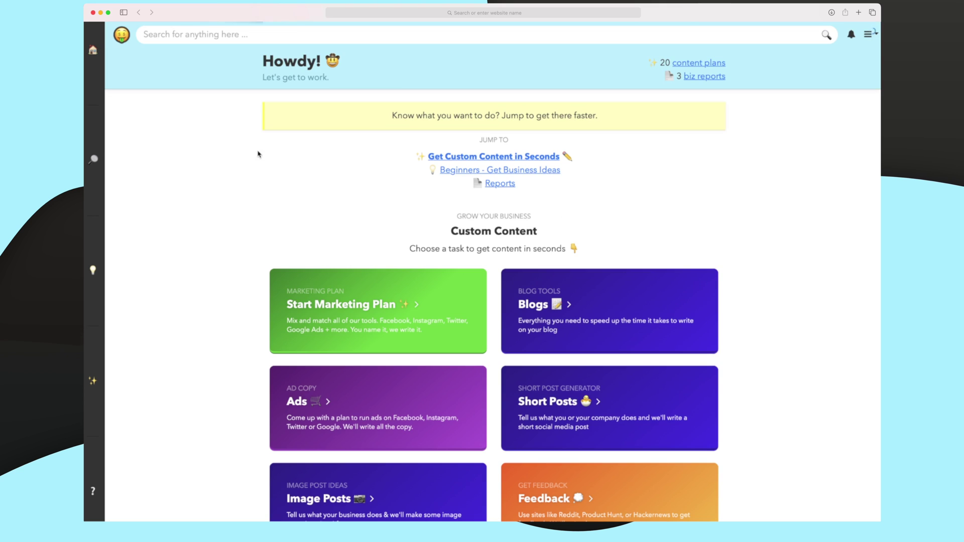
scroll(288, 272, down, 5)
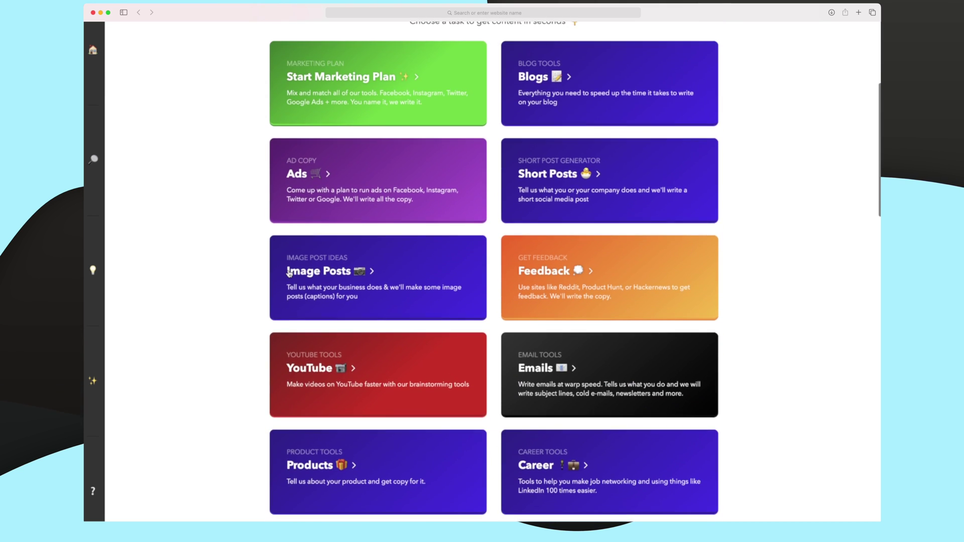
scroll(274, 286, down, 5)
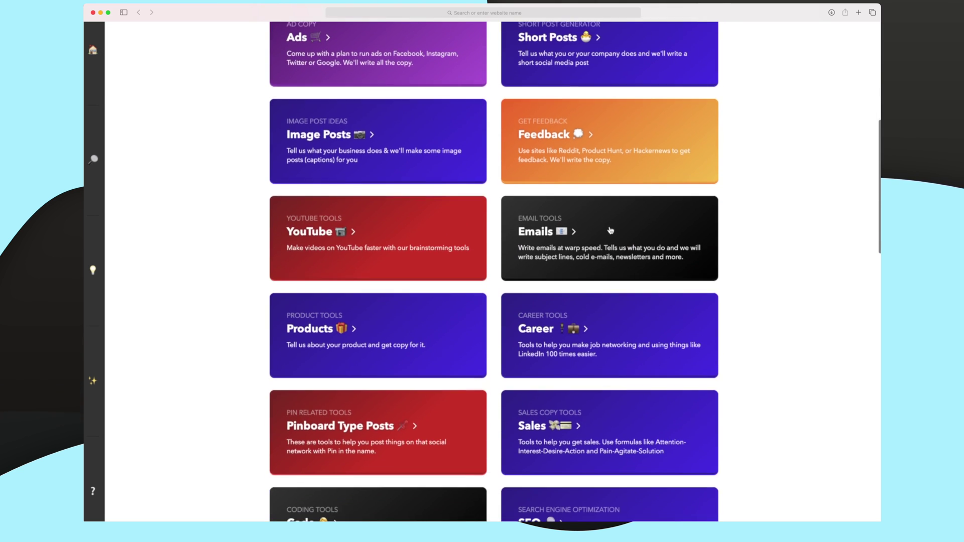
click(596, 246)
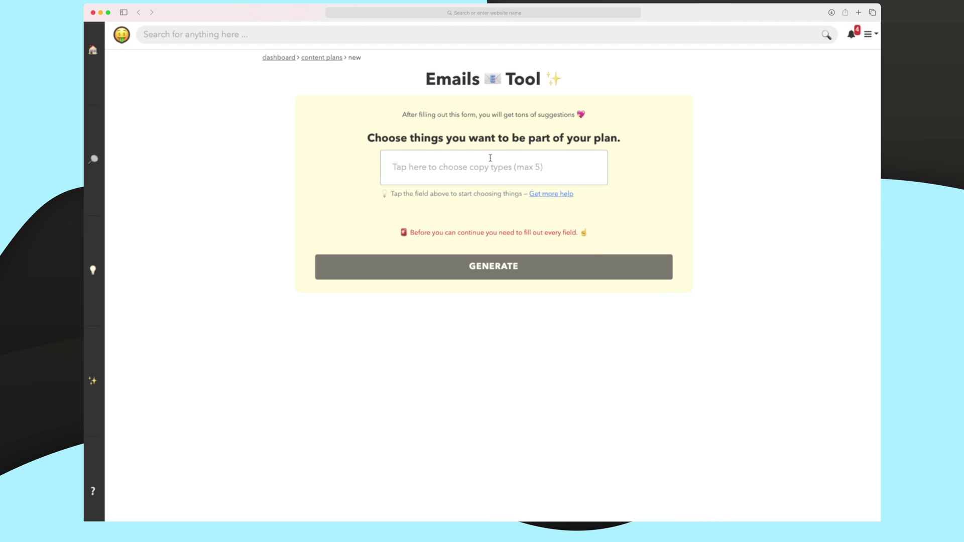
click(490, 164)
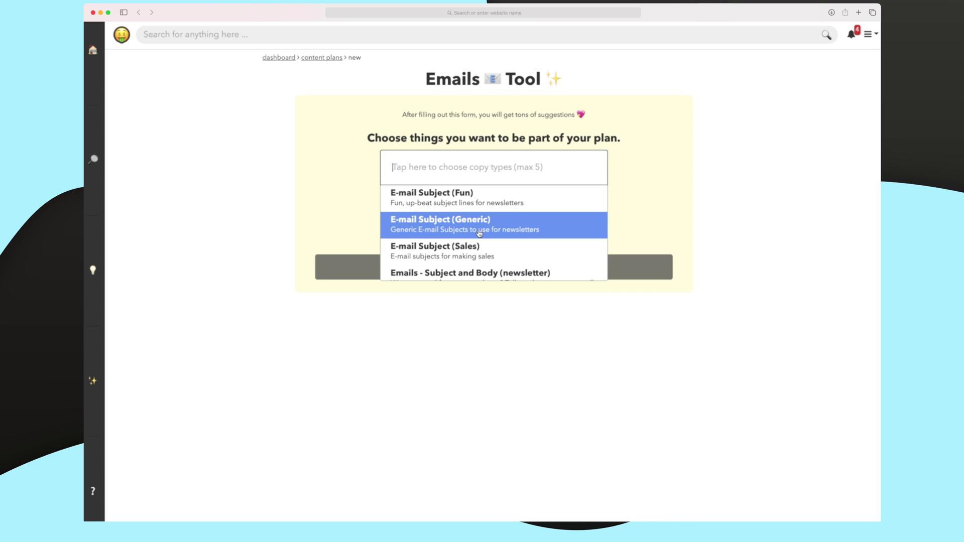
click(480, 233)
scroll(479, 234, down, 1)
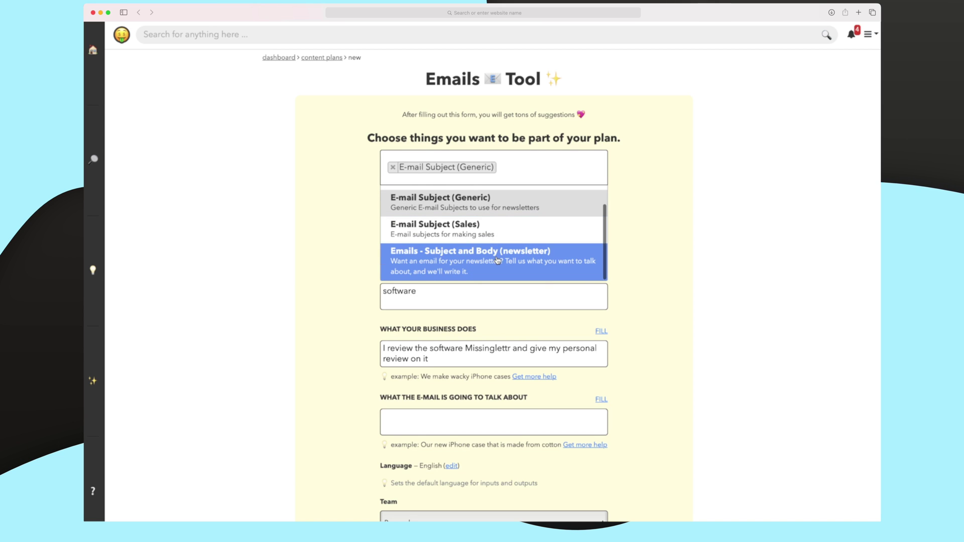
click(497, 260)
Paste the Missinglettr social media automation description as the topic and generate the plan.
scroll(486, 213, down, 5)
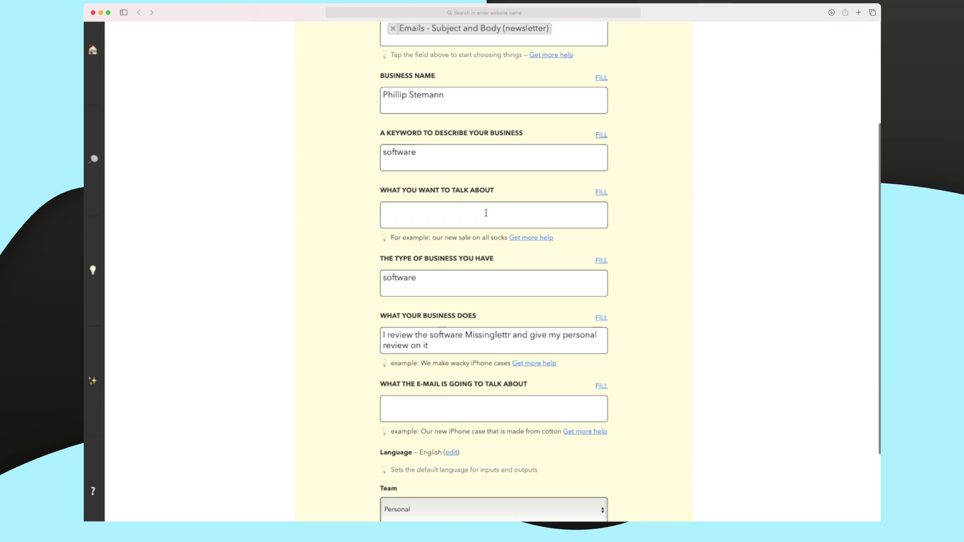
scroll(504, 335, down, 3)
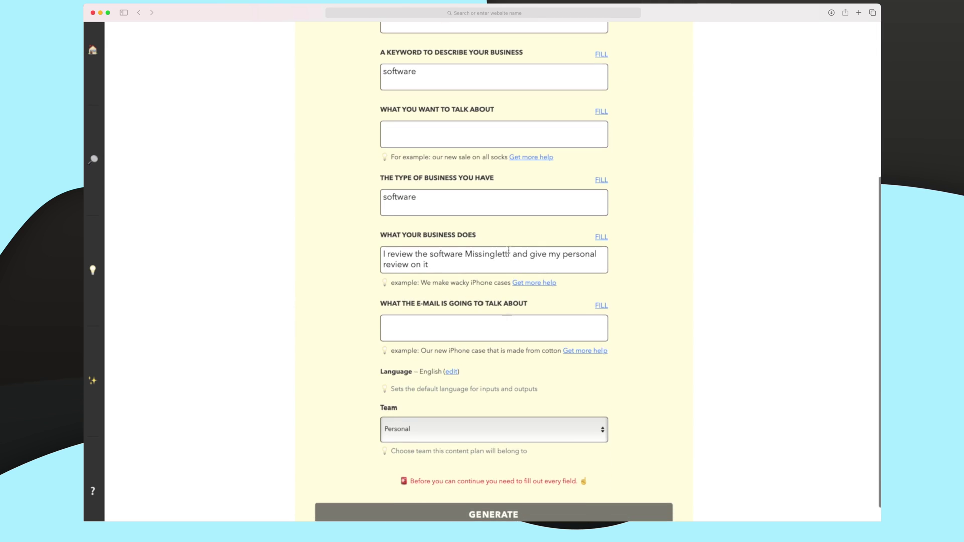
scroll(508, 249, up, 2)
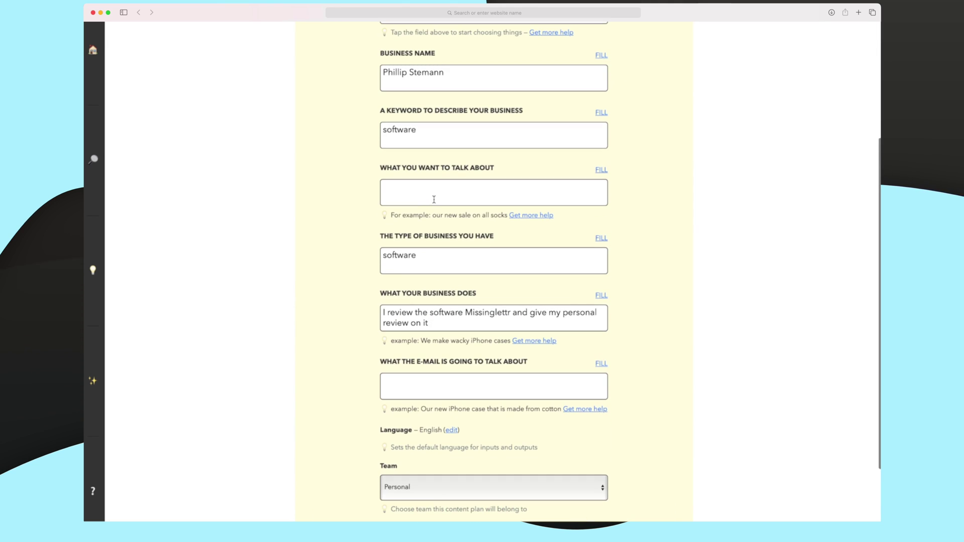
click(434, 199)
key(super+v)
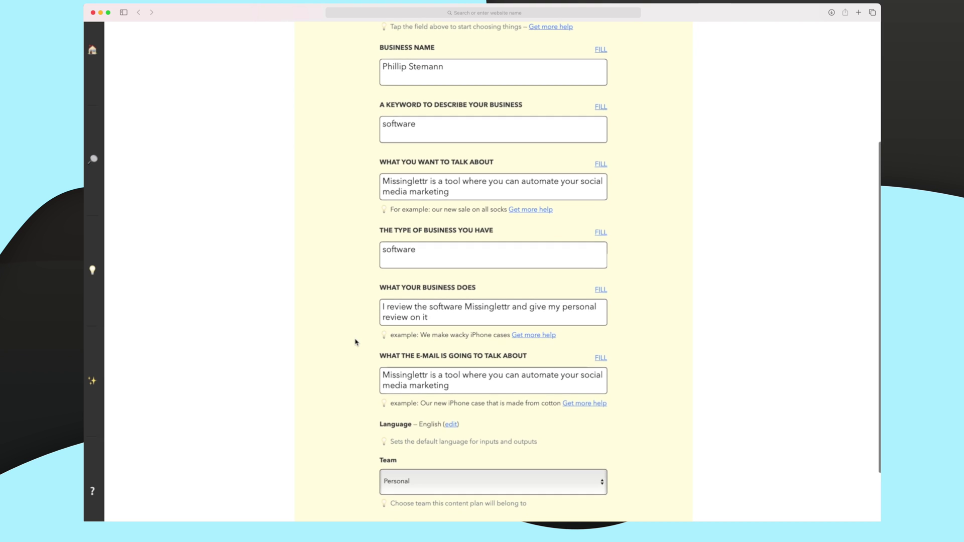
scroll(355, 342, up, 3)
scroll(355, 341, down, 2)
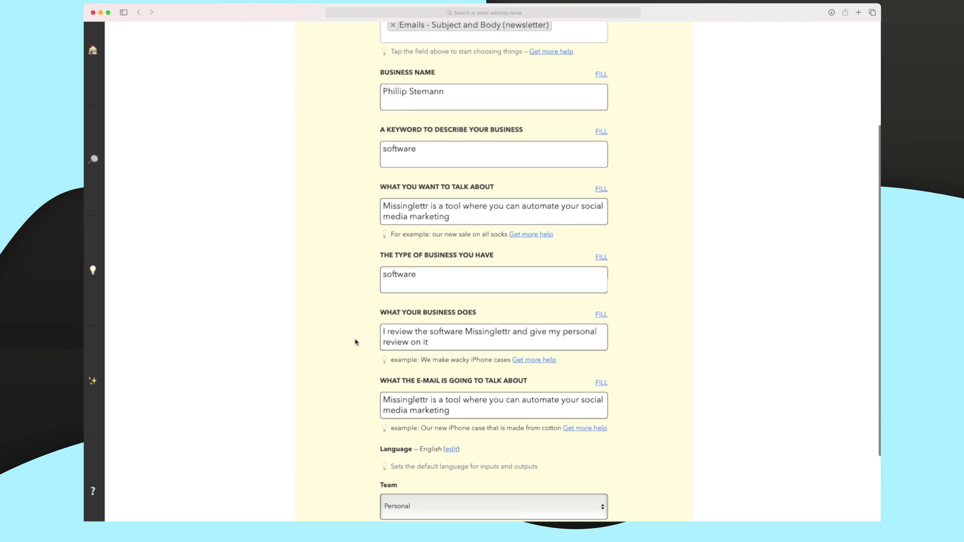
scroll(355, 342, down, 3)
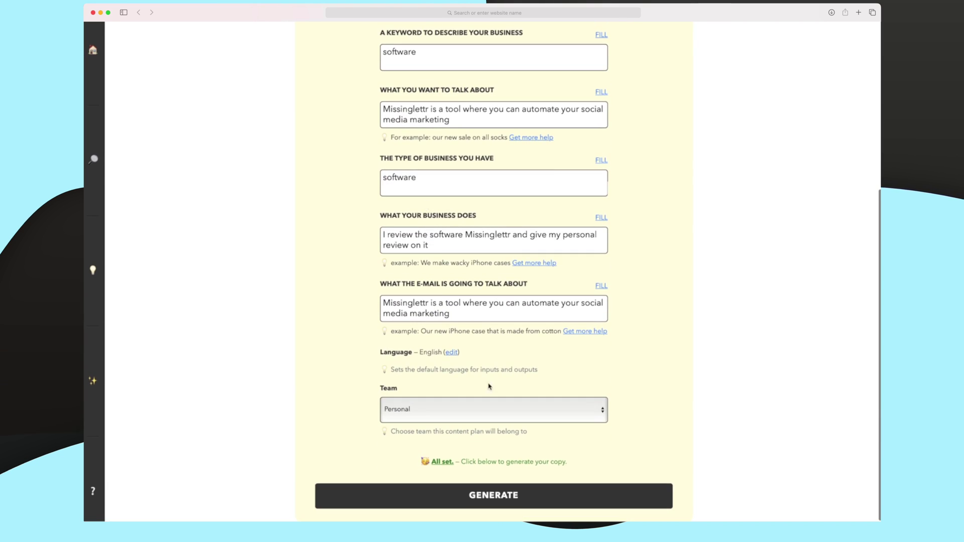
click(475, 498)
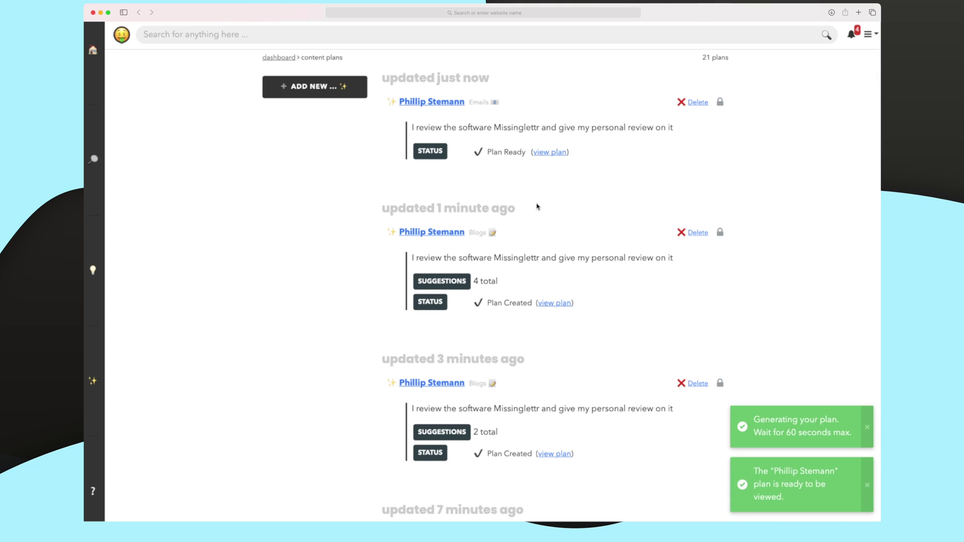
Open the new Emails plan and read its four subject lines and three newsletter emails.
click(550, 153)
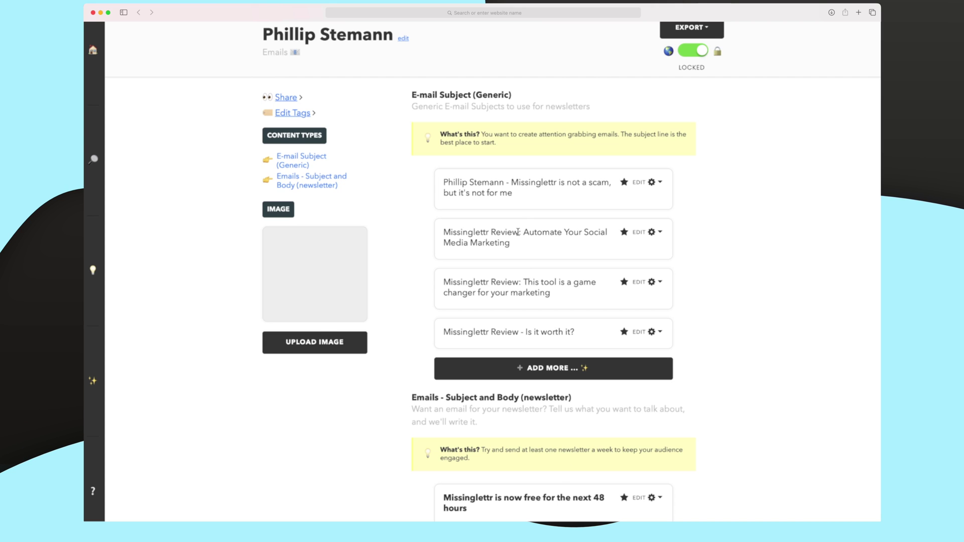
scroll(518, 232, down, 2)
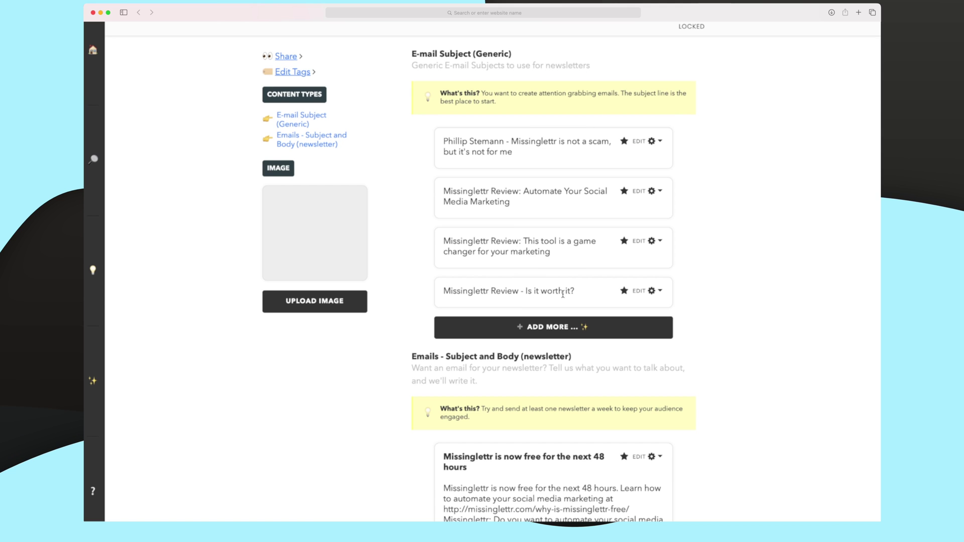
scroll(565, 294, down, 3)
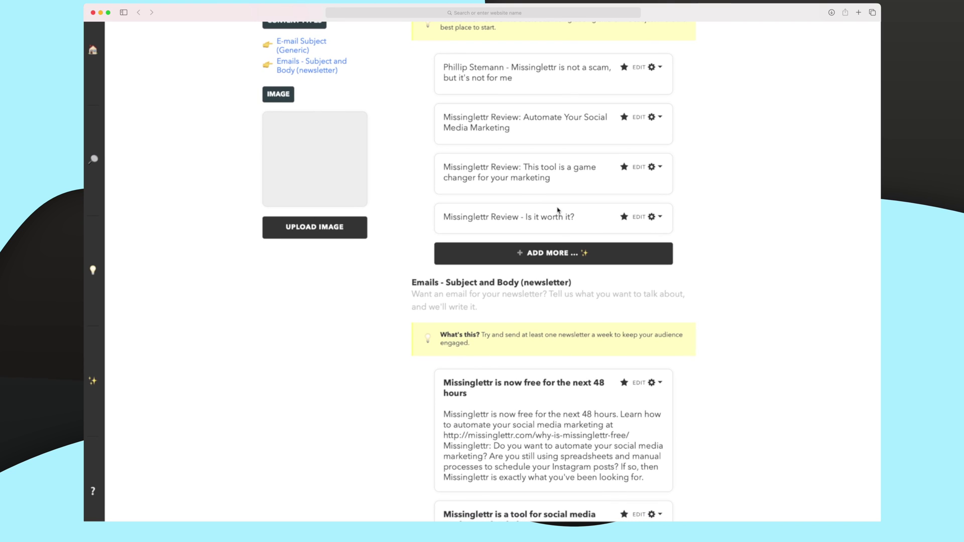
drag(524, 167, 561, 183)
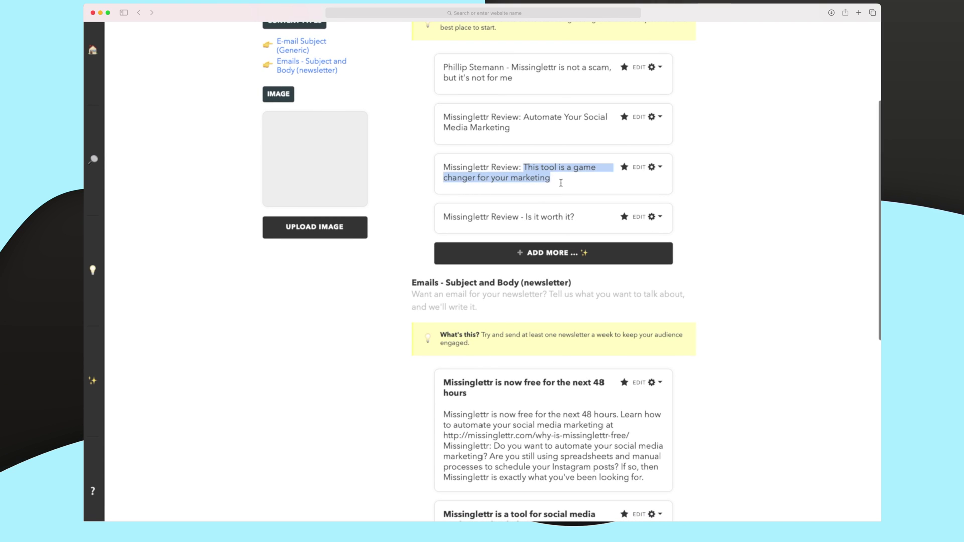
scroll(561, 182, down, 5)
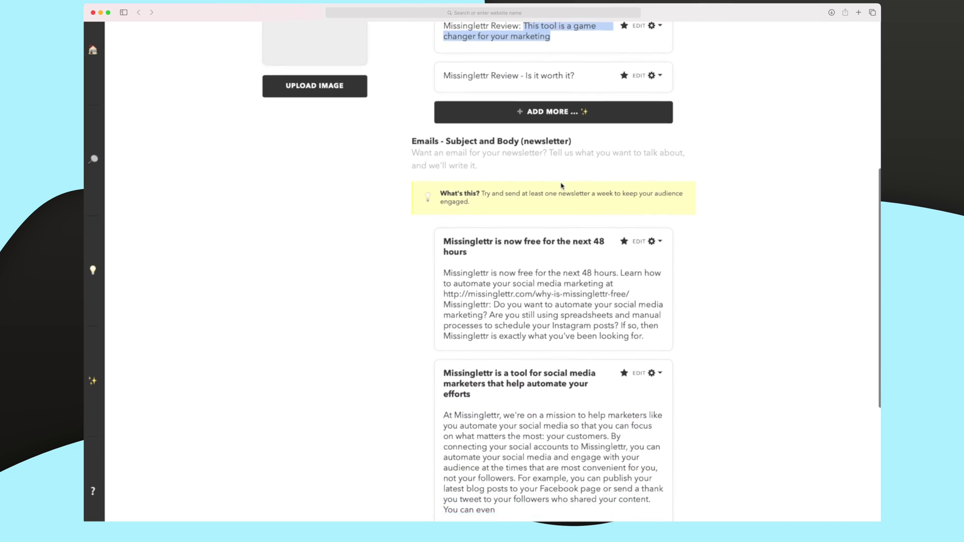
scroll(561, 185, down, 6)
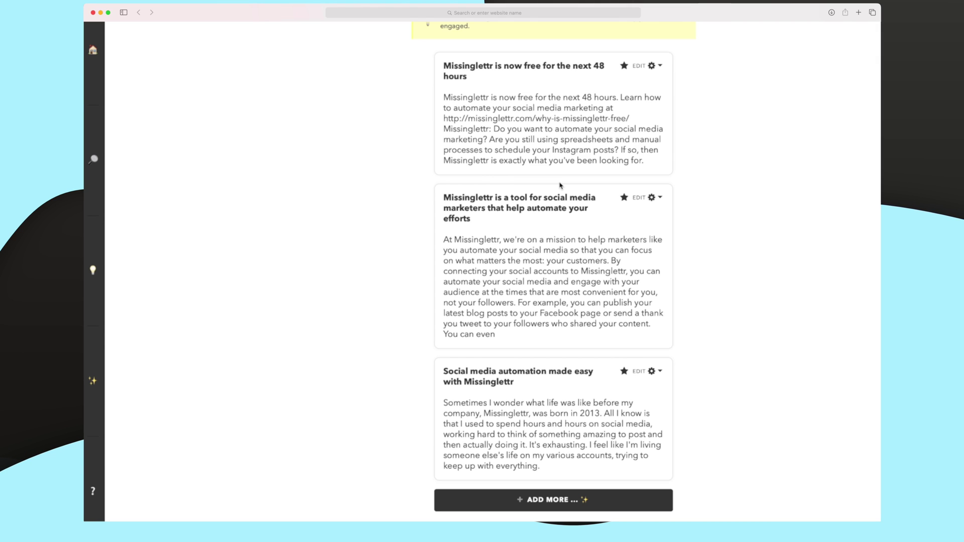
scroll(561, 186, down, 1)
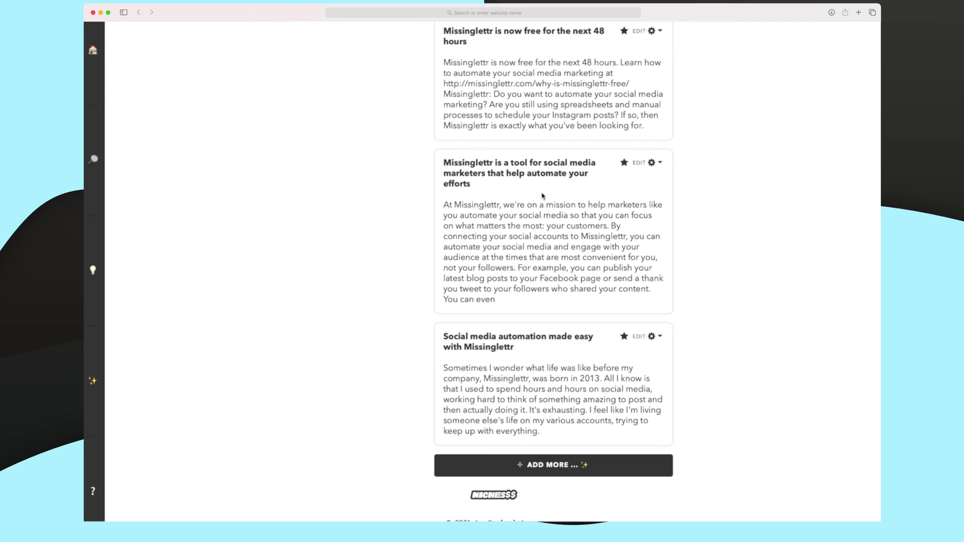
scroll(542, 196, down, 1)
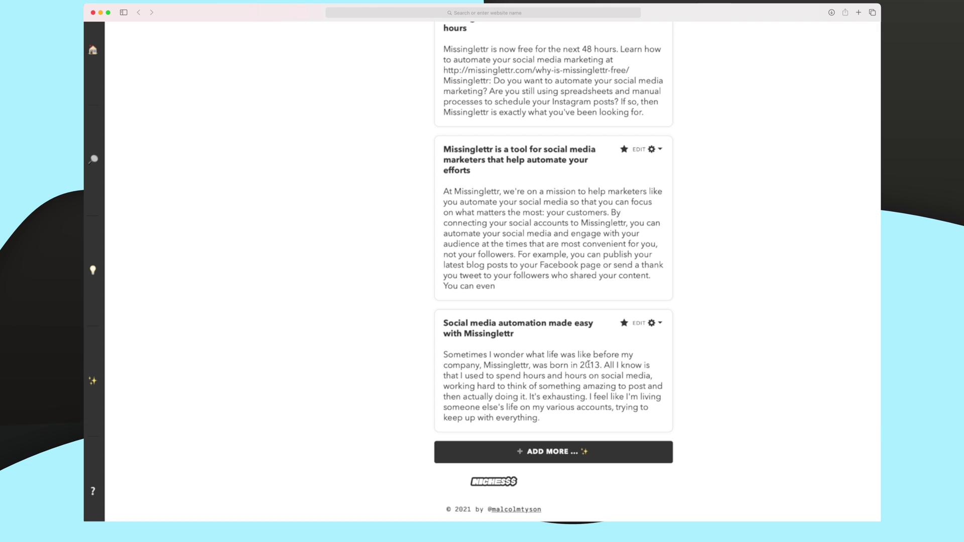
double_click(589, 365)
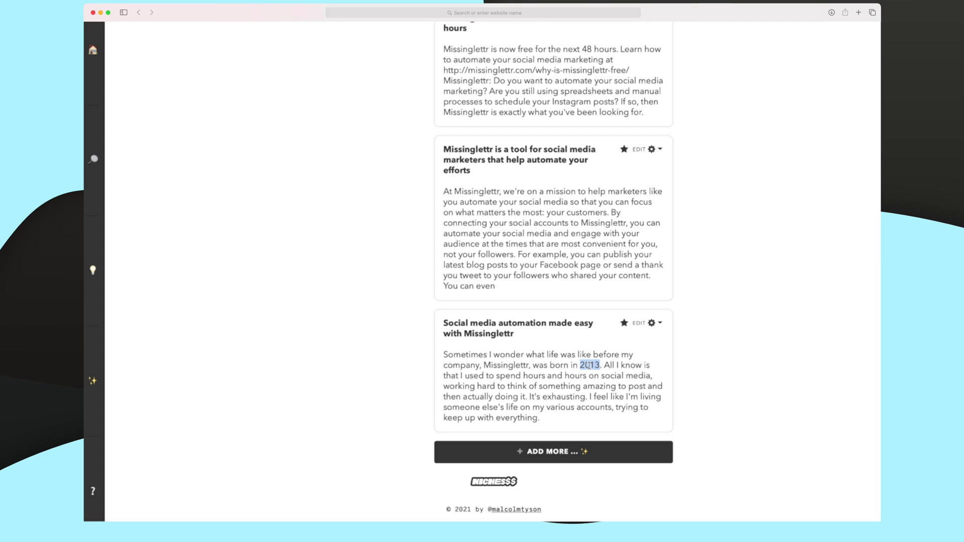
scroll(589, 366, up, 6)
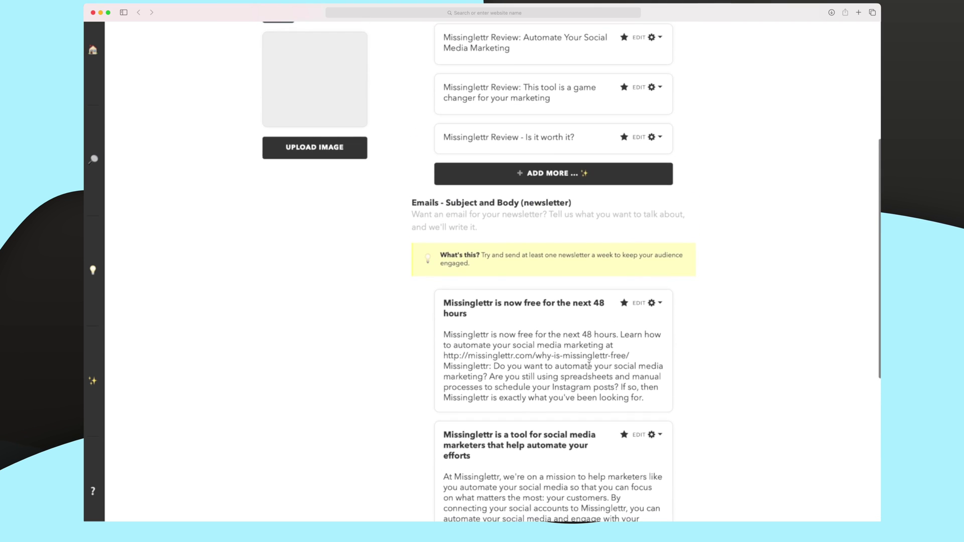
scroll(589, 366, up, 5)
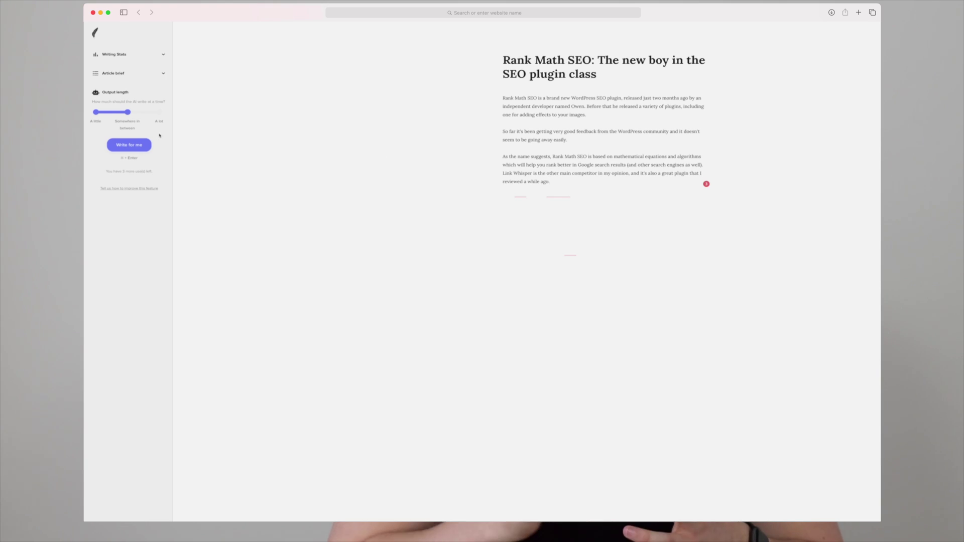
Have ShortlyAI write a fourth paragraph continuing the Rank Math SEO article.
click(141, 145)
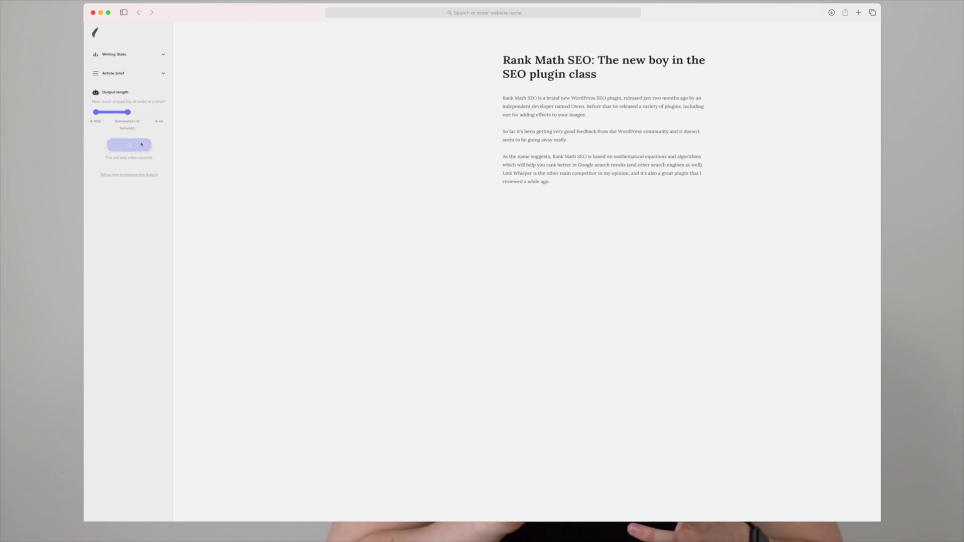